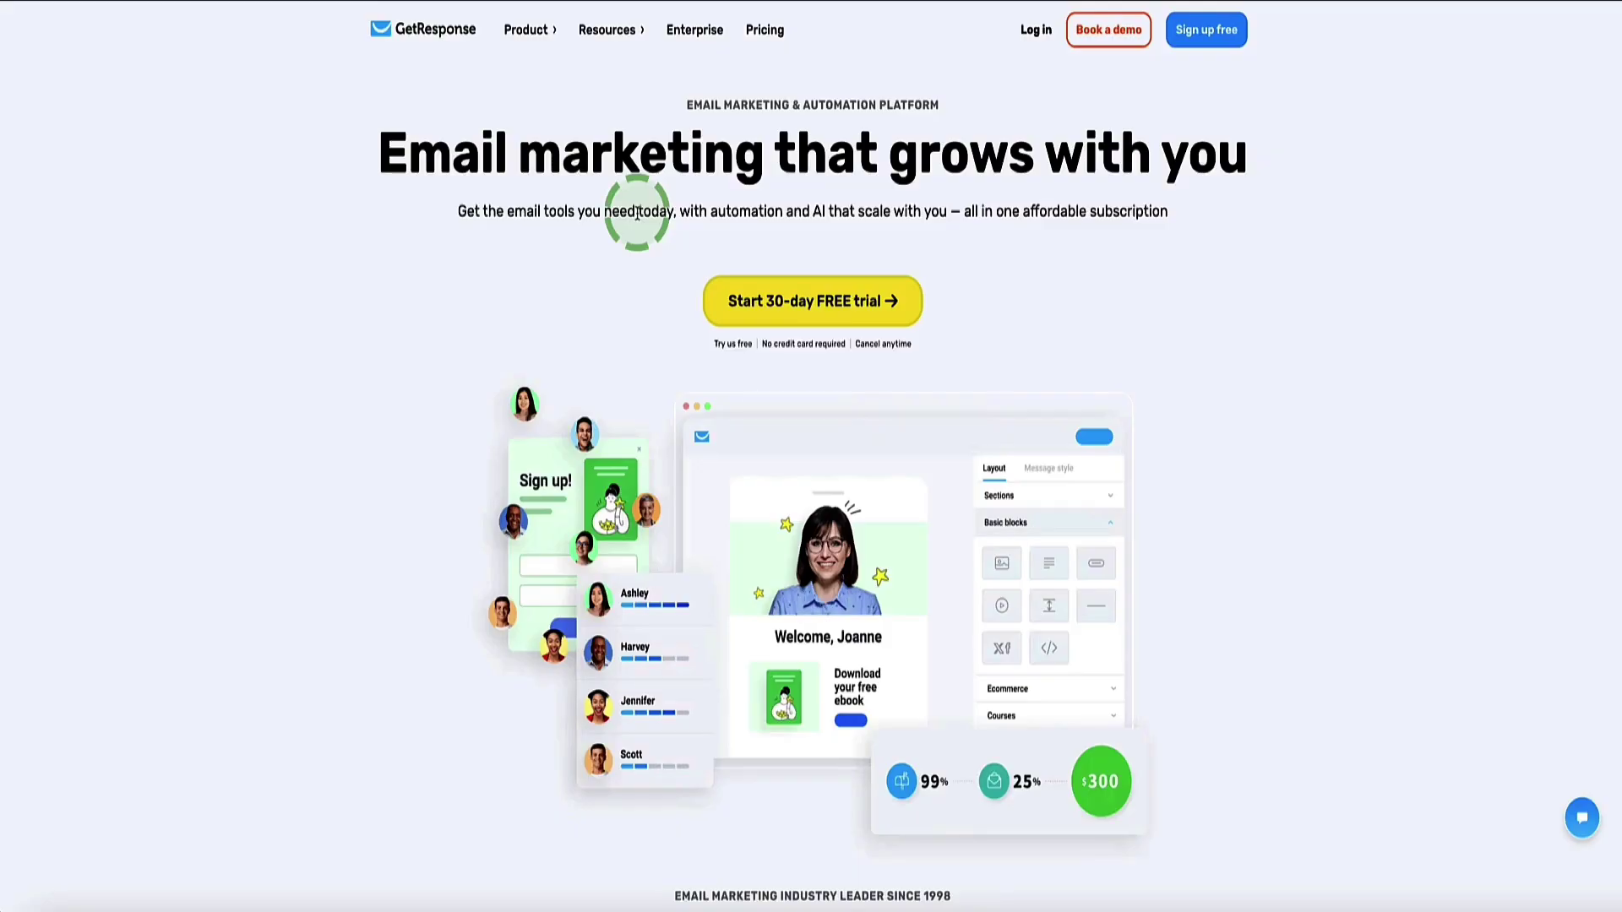
# Look over the Marketing and Content creation tutorials on the Explore GetResponse page, and return to the Dashboard.
pyautogui.click(532, 34)
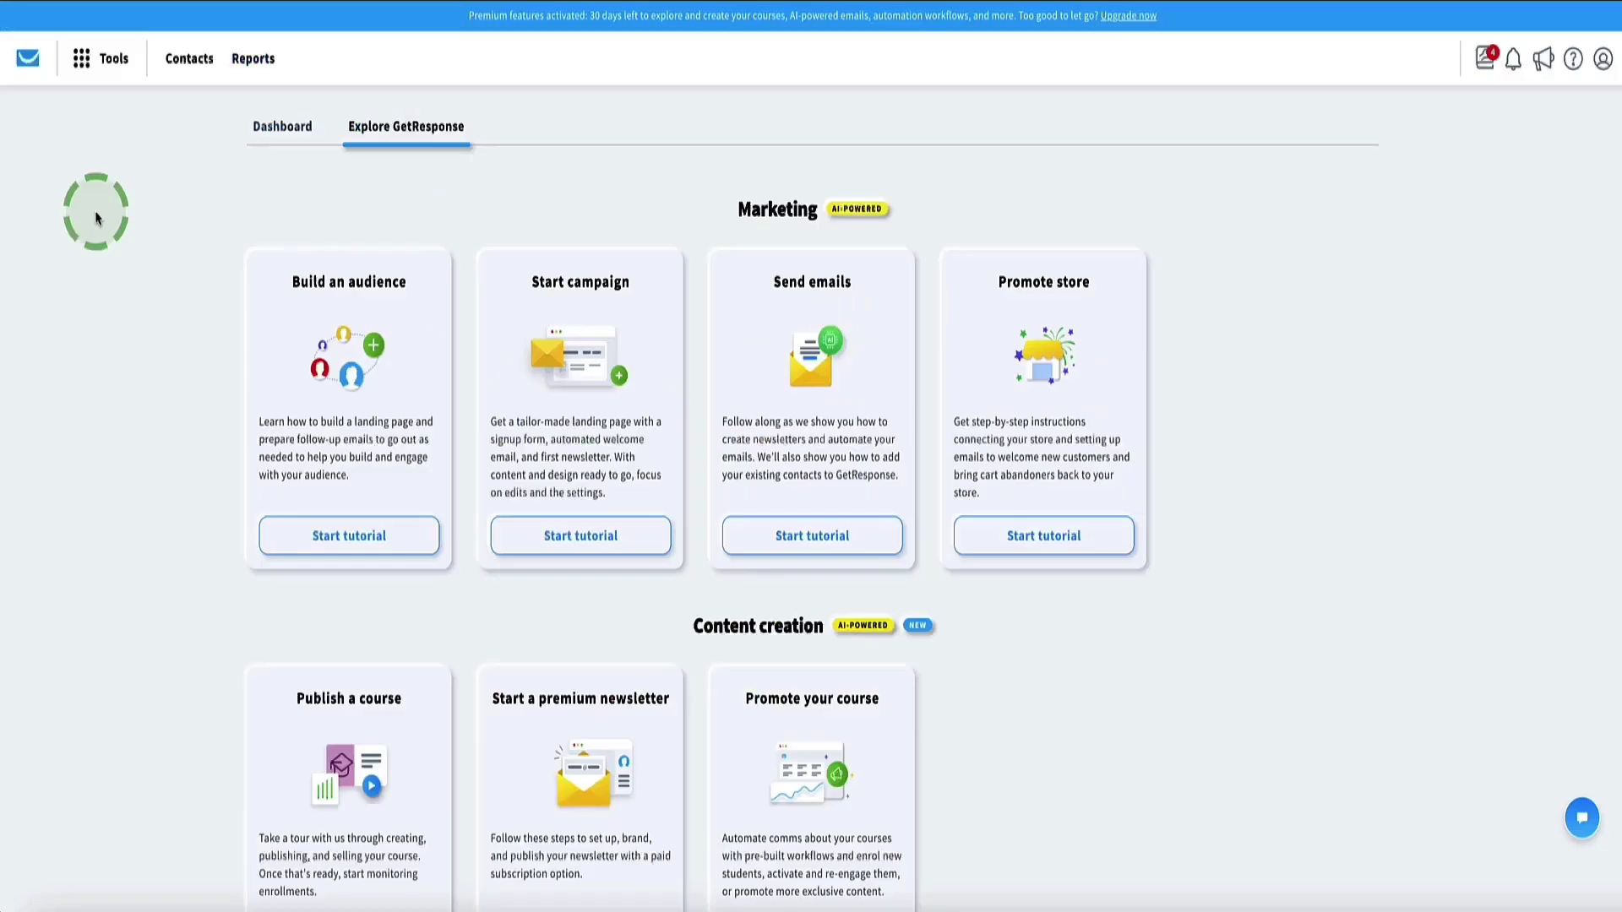
pyautogui.scroll(-3, 97, 217)
pyautogui.scroll(3, 98, 207)
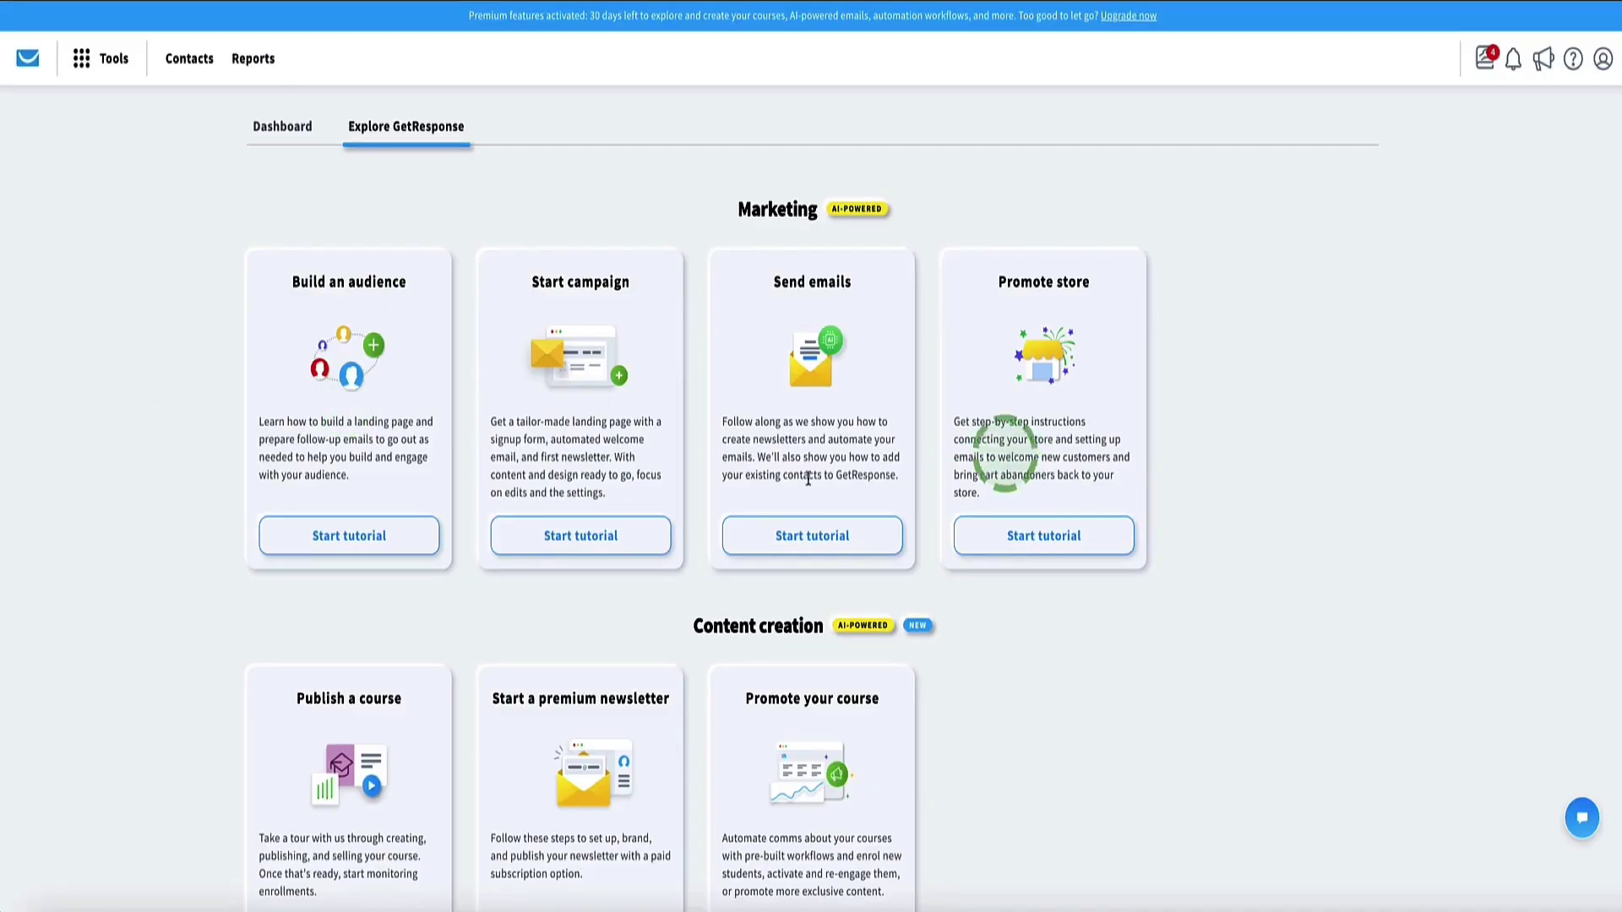
pyautogui.scroll(-2, 243, 478)
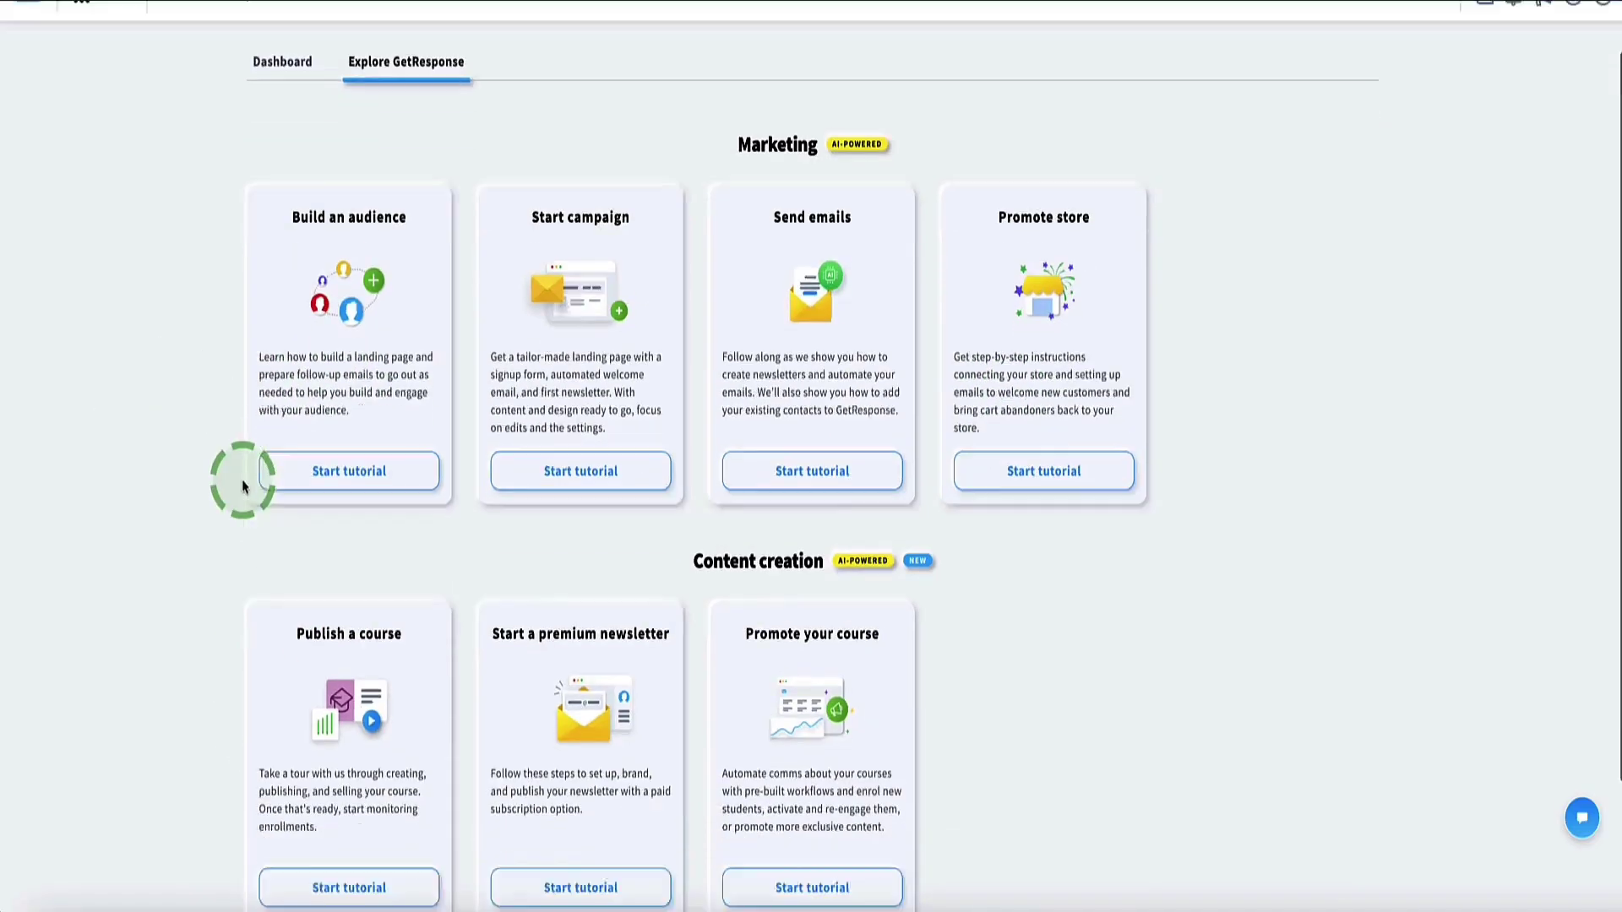
pyautogui.scroll(2, 246, 445)
pyautogui.click(283, 128)
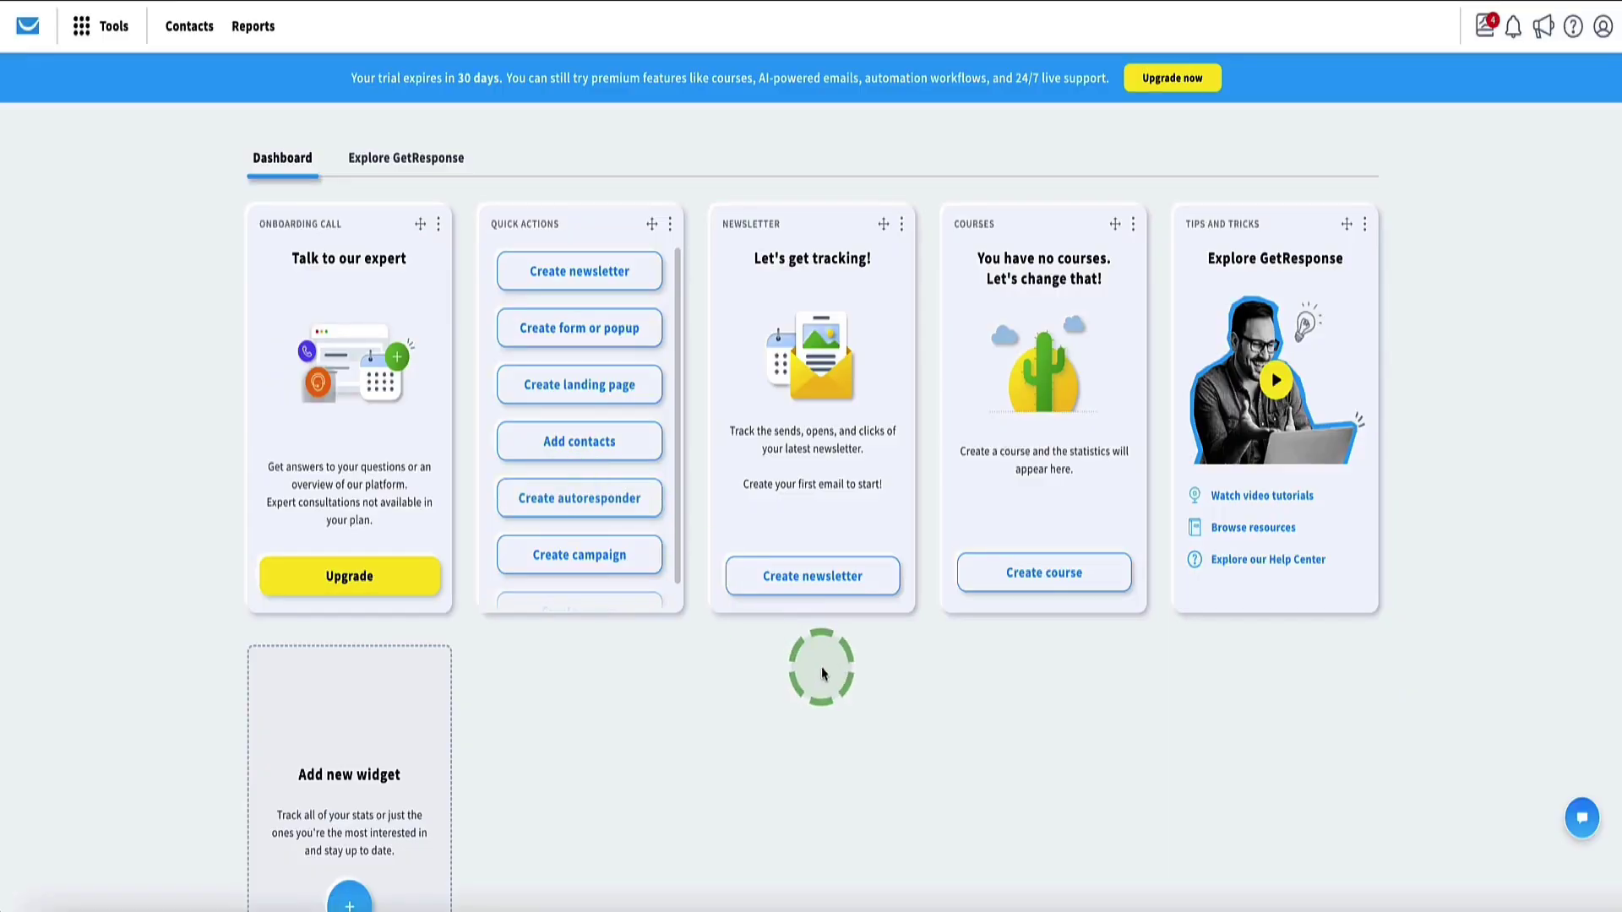
# Start an autoresponder built by myself and examine its timing, sender, subject line, design and tracking settings.
pyautogui.click(591, 498)
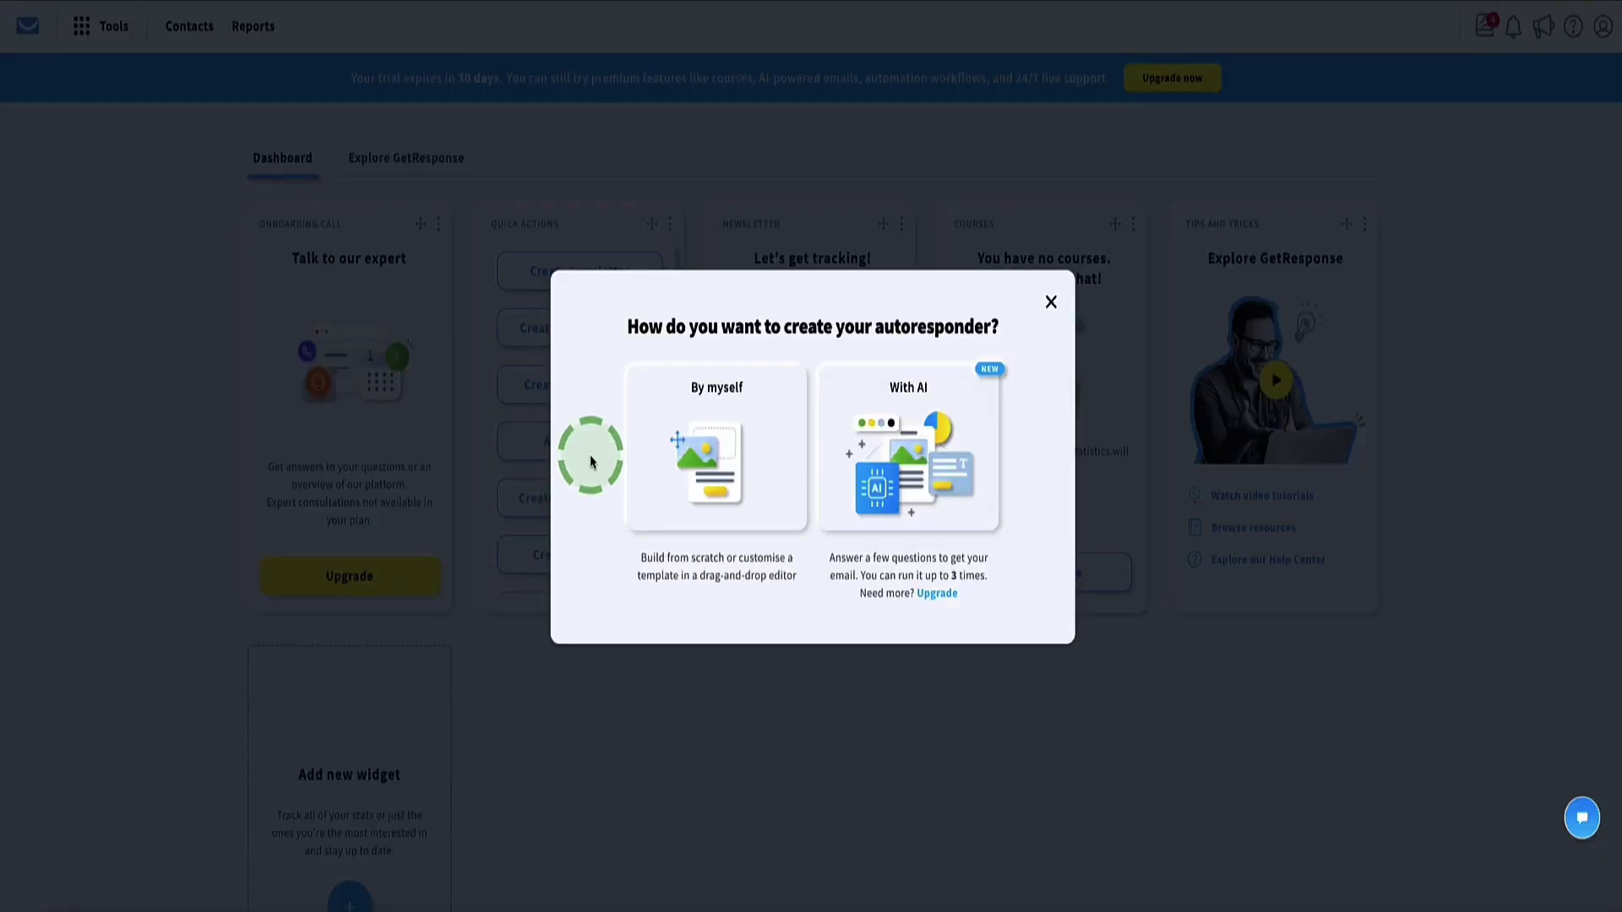
pyautogui.click(900, 428)
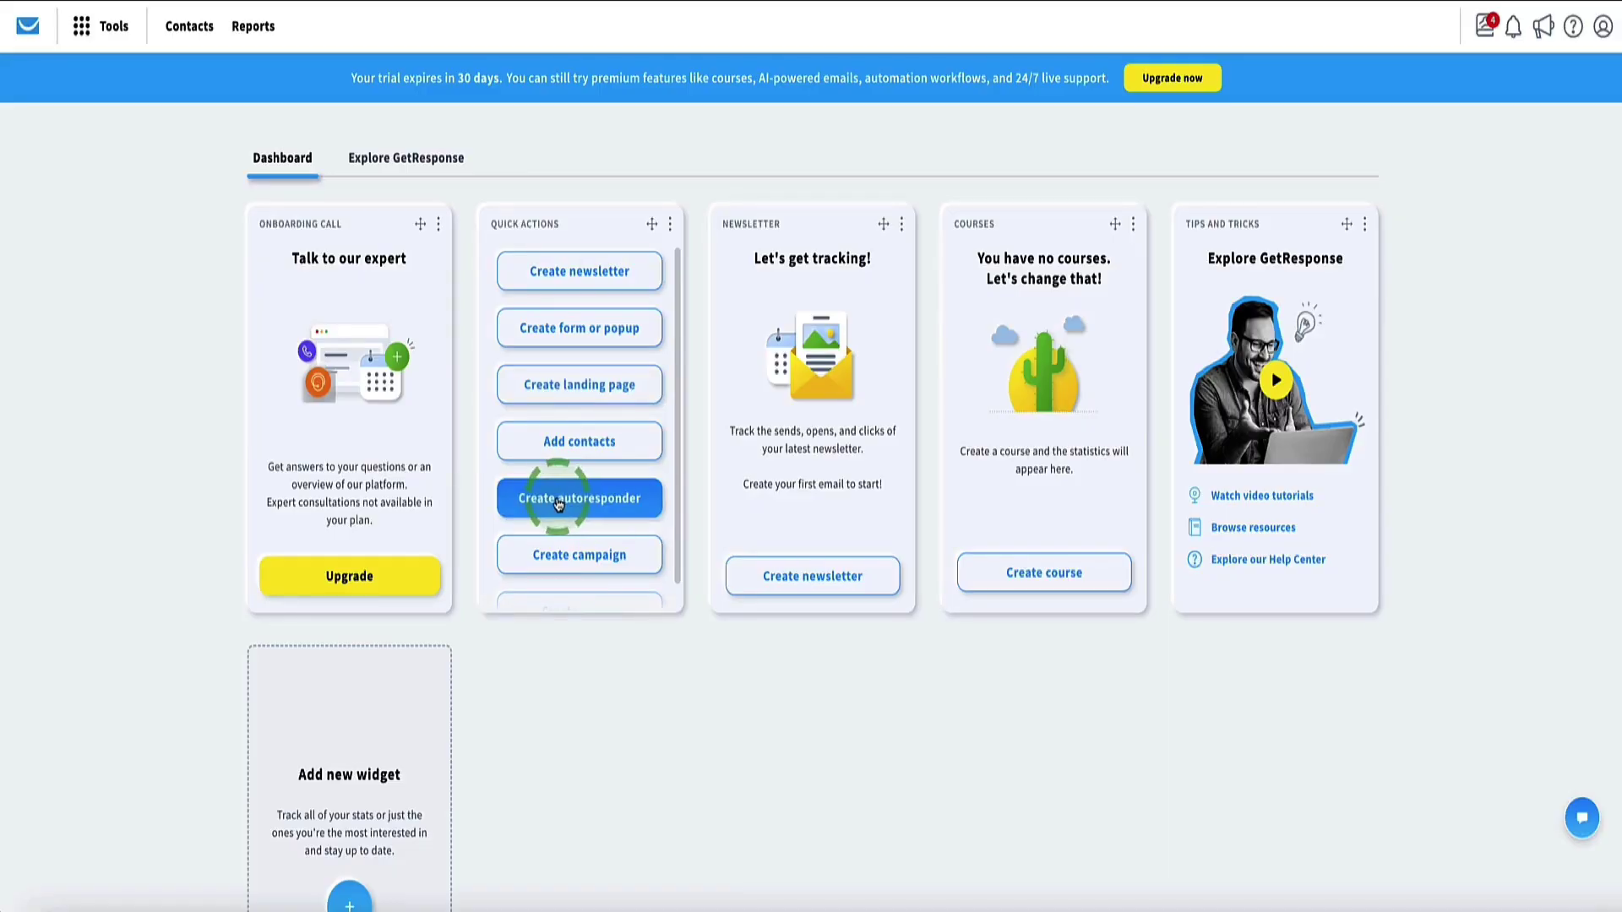
pyautogui.click(561, 491)
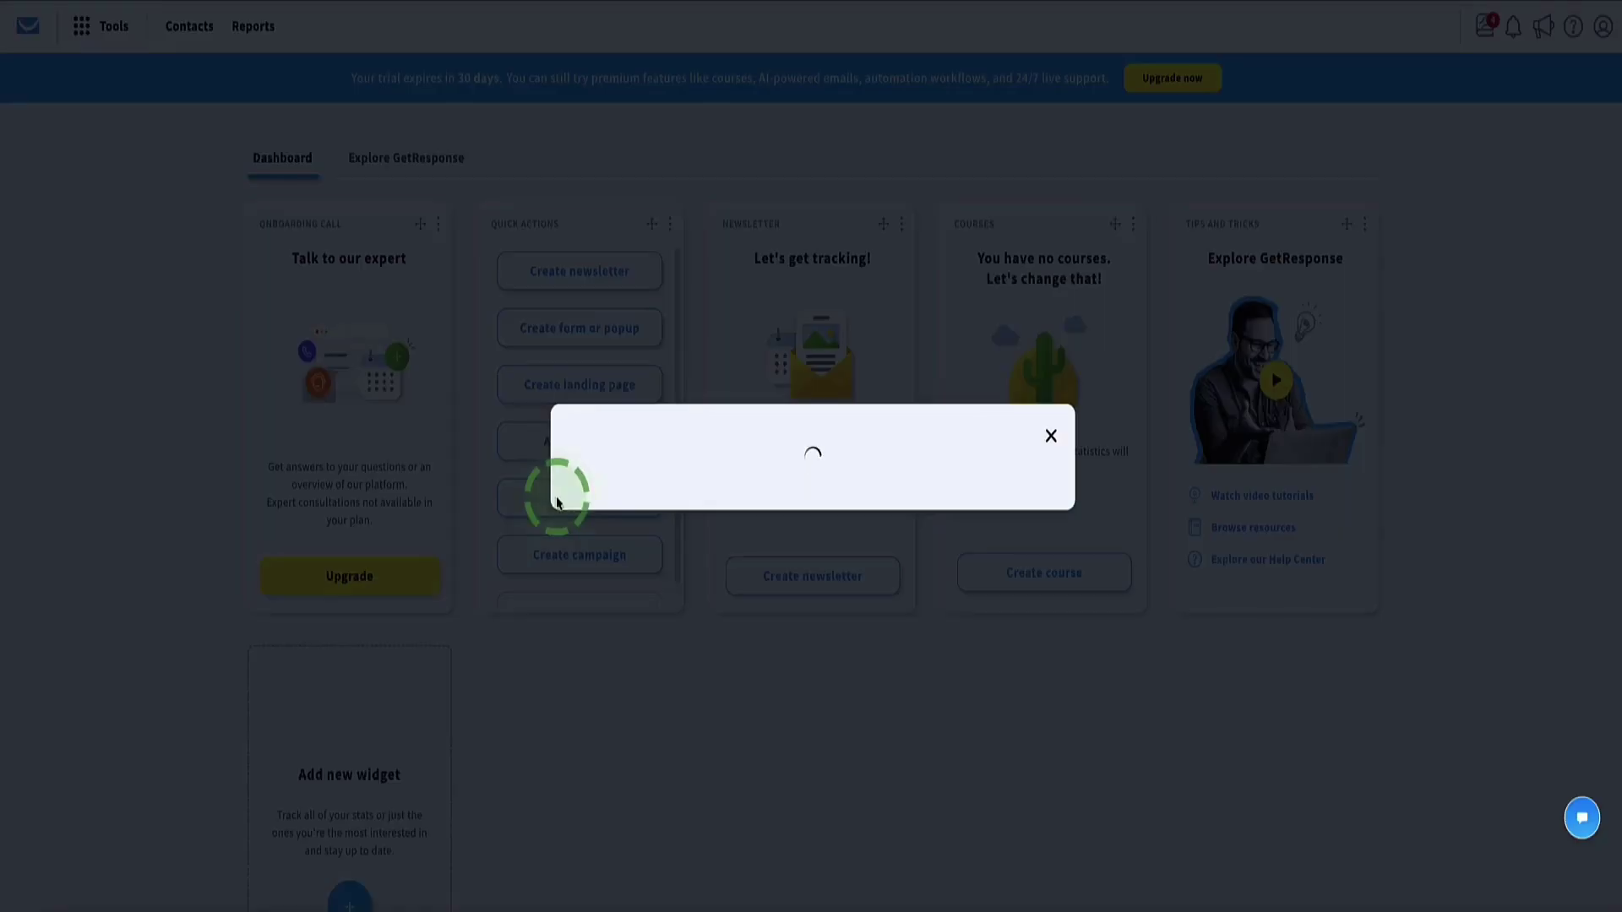
pyautogui.click(689, 456)
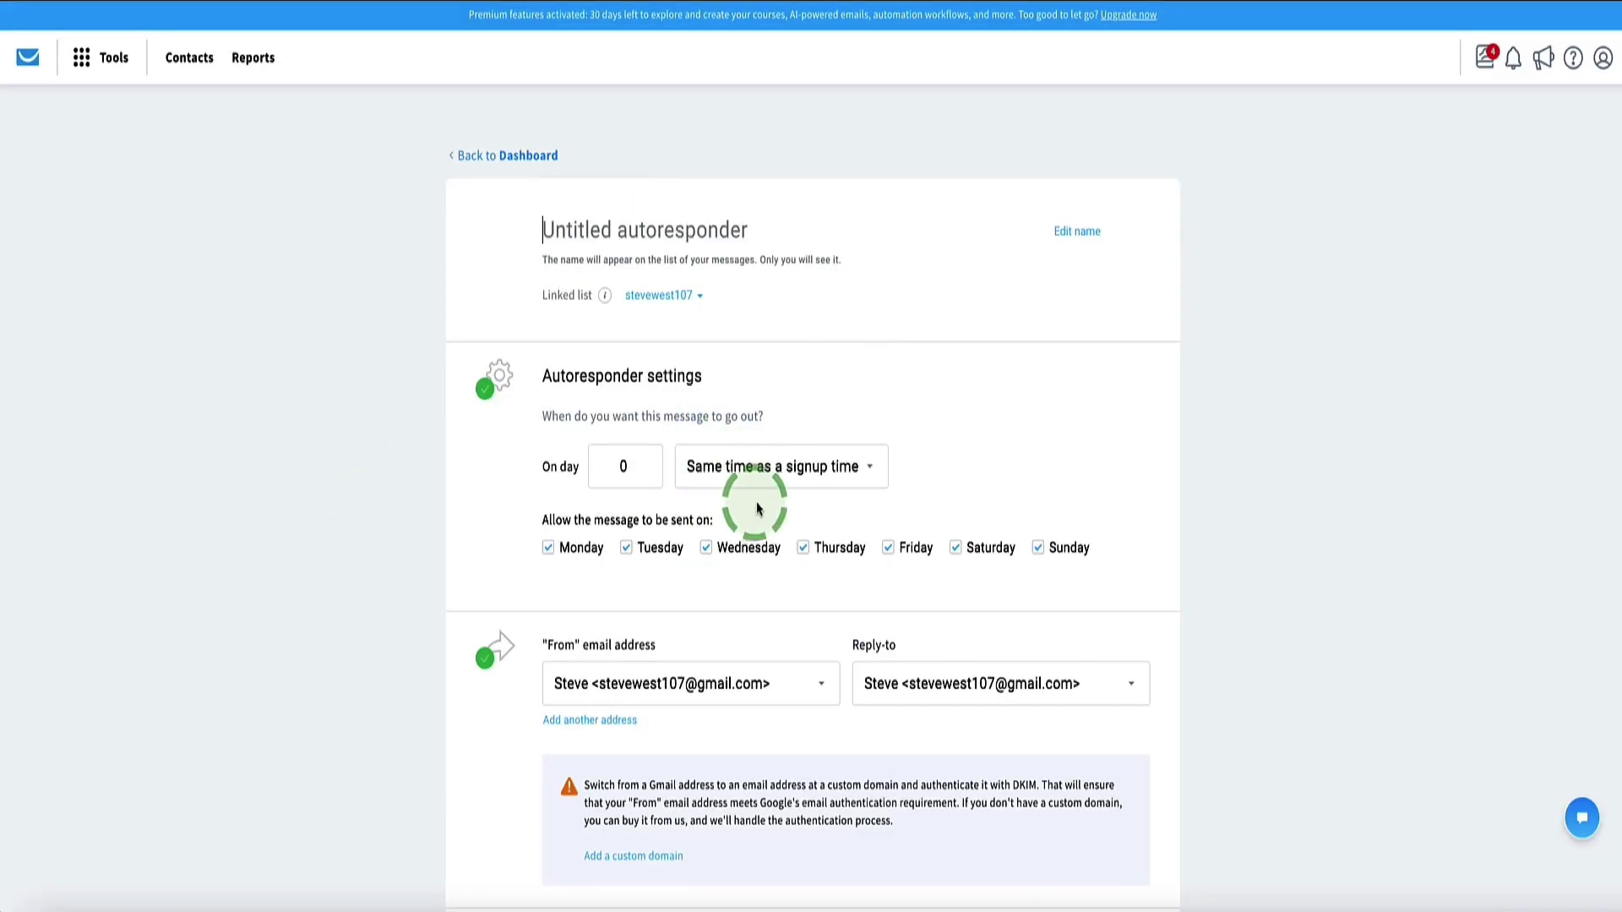
pyautogui.scroll(-9, 797, 449)
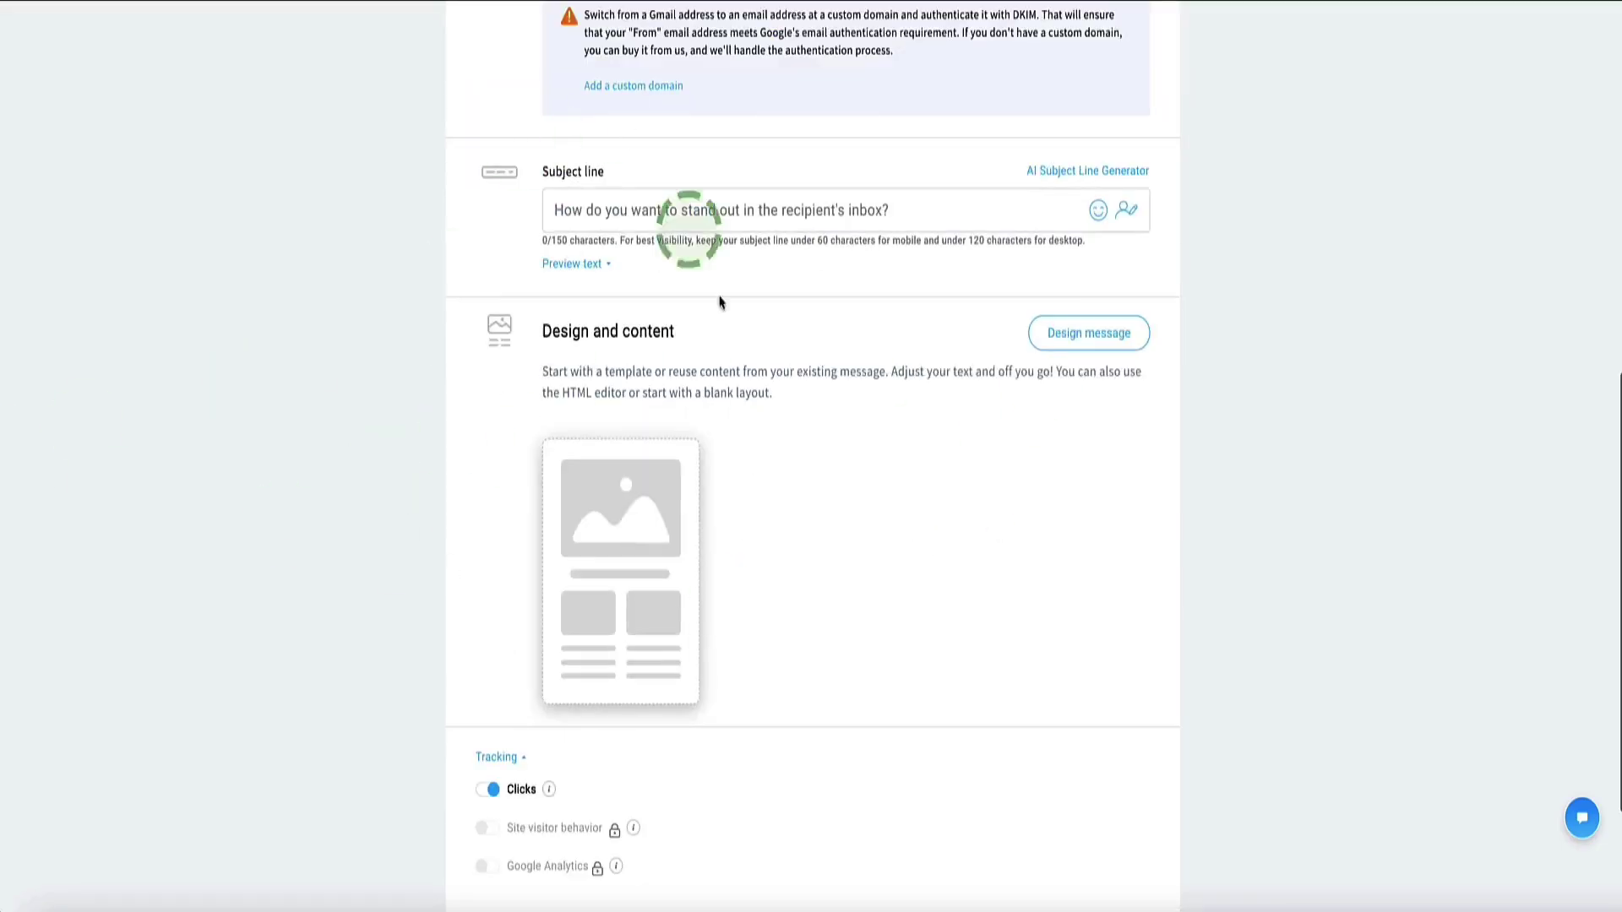
pyautogui.scroll(-2, 565, 410)
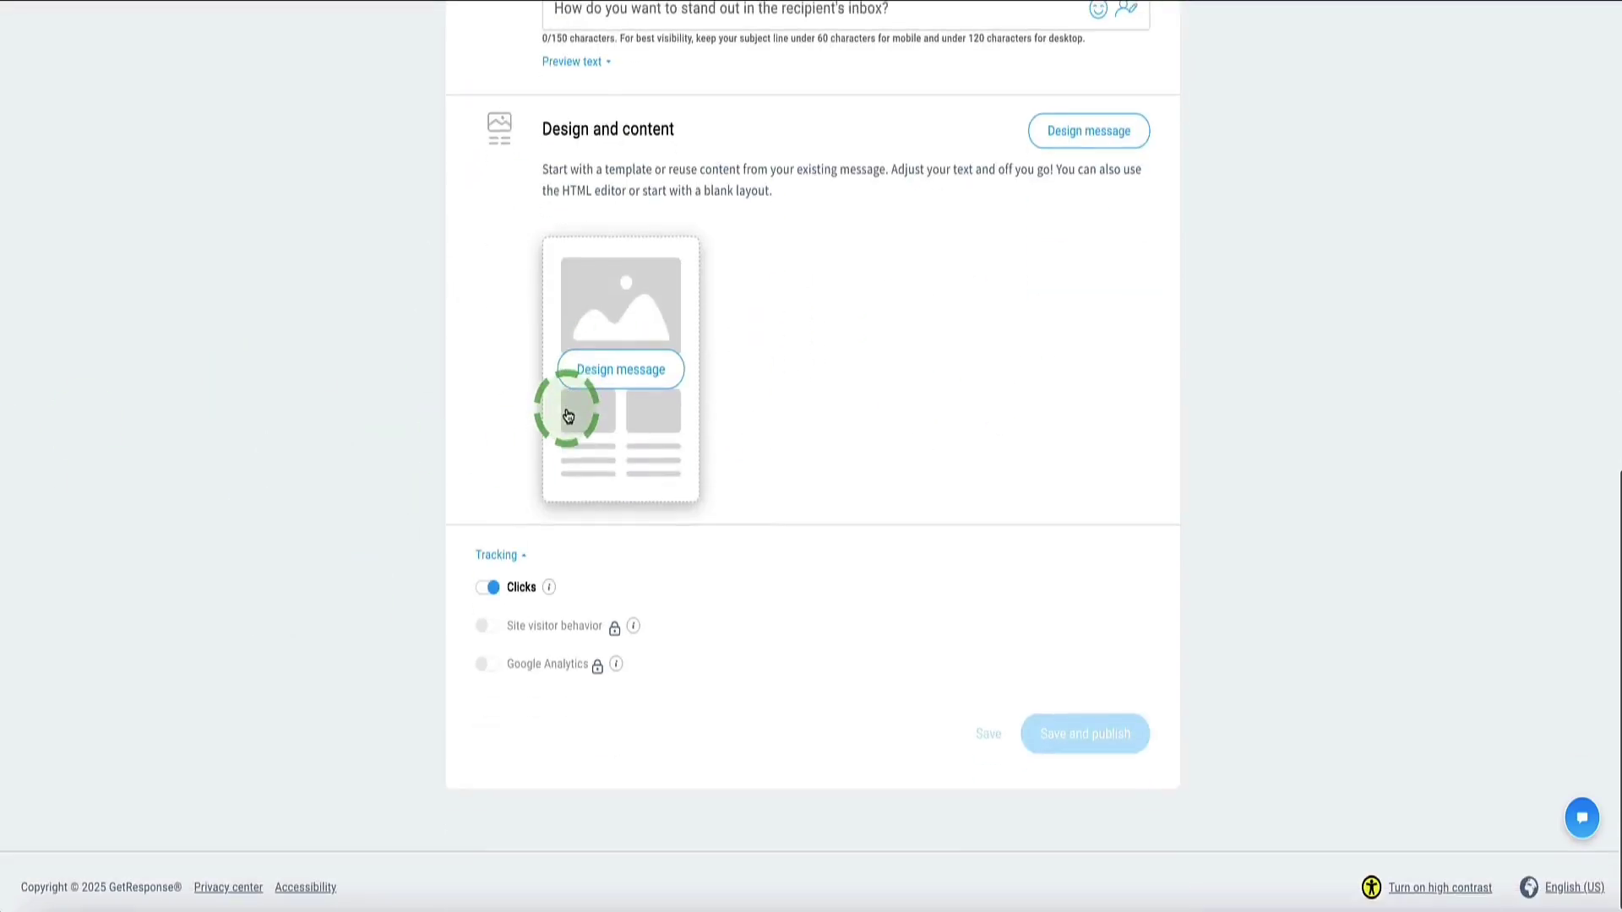
pyautogui.scroll(2, 568, 406)
pyautogui.scroll(-2, 614, 252)
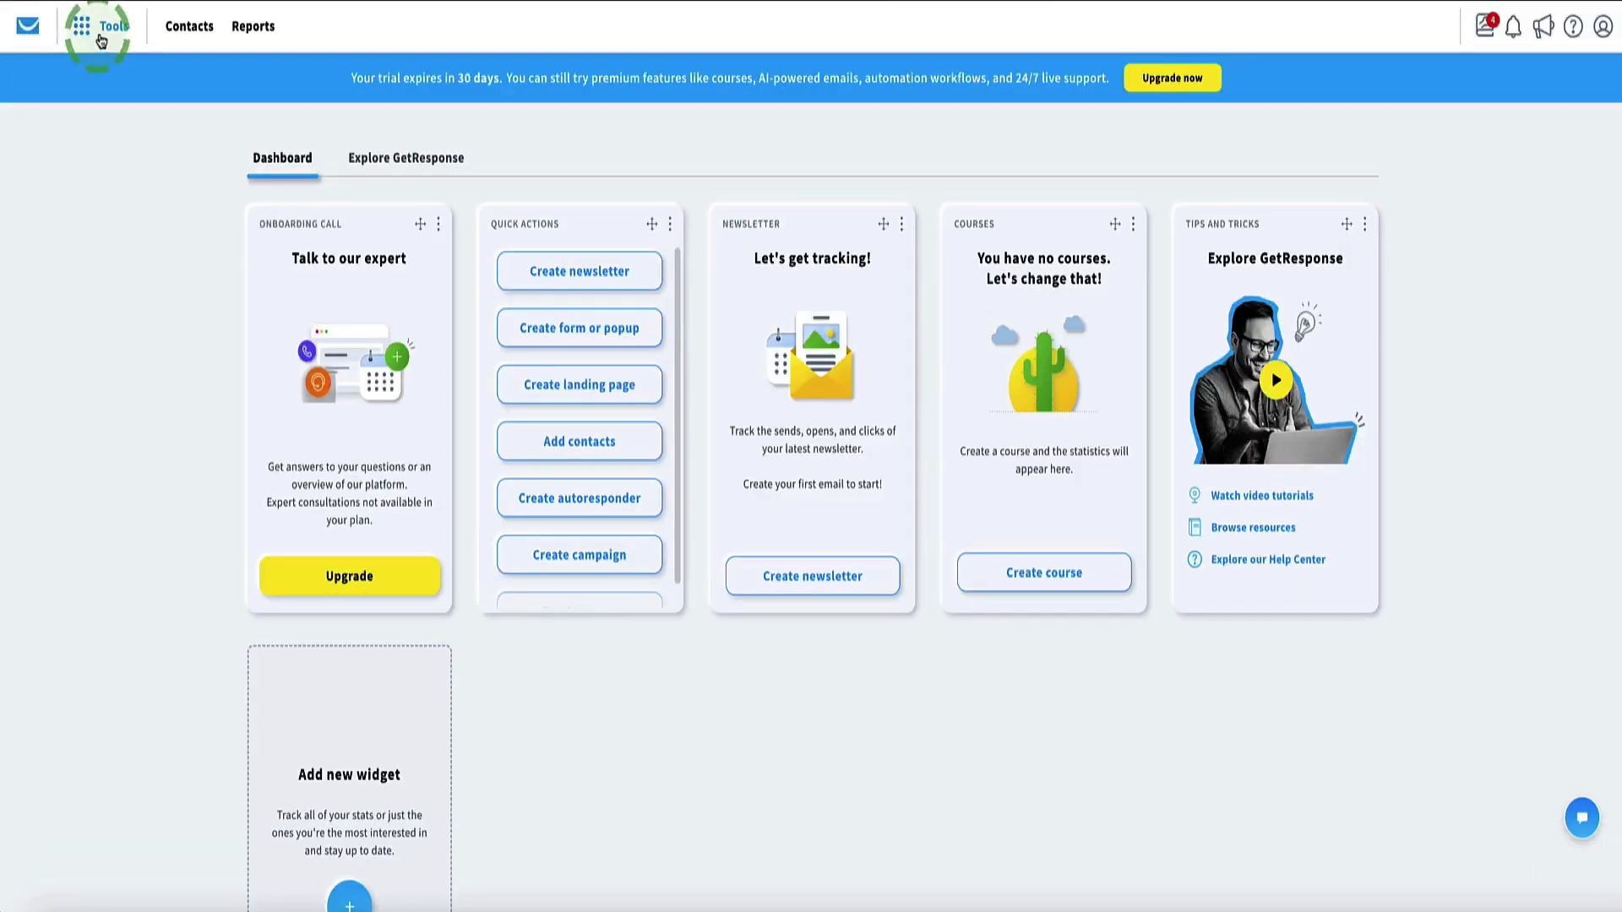
# Start a new automation workflow and look through the full gallery of workflow templates.
pyautogui.click(98, 35)
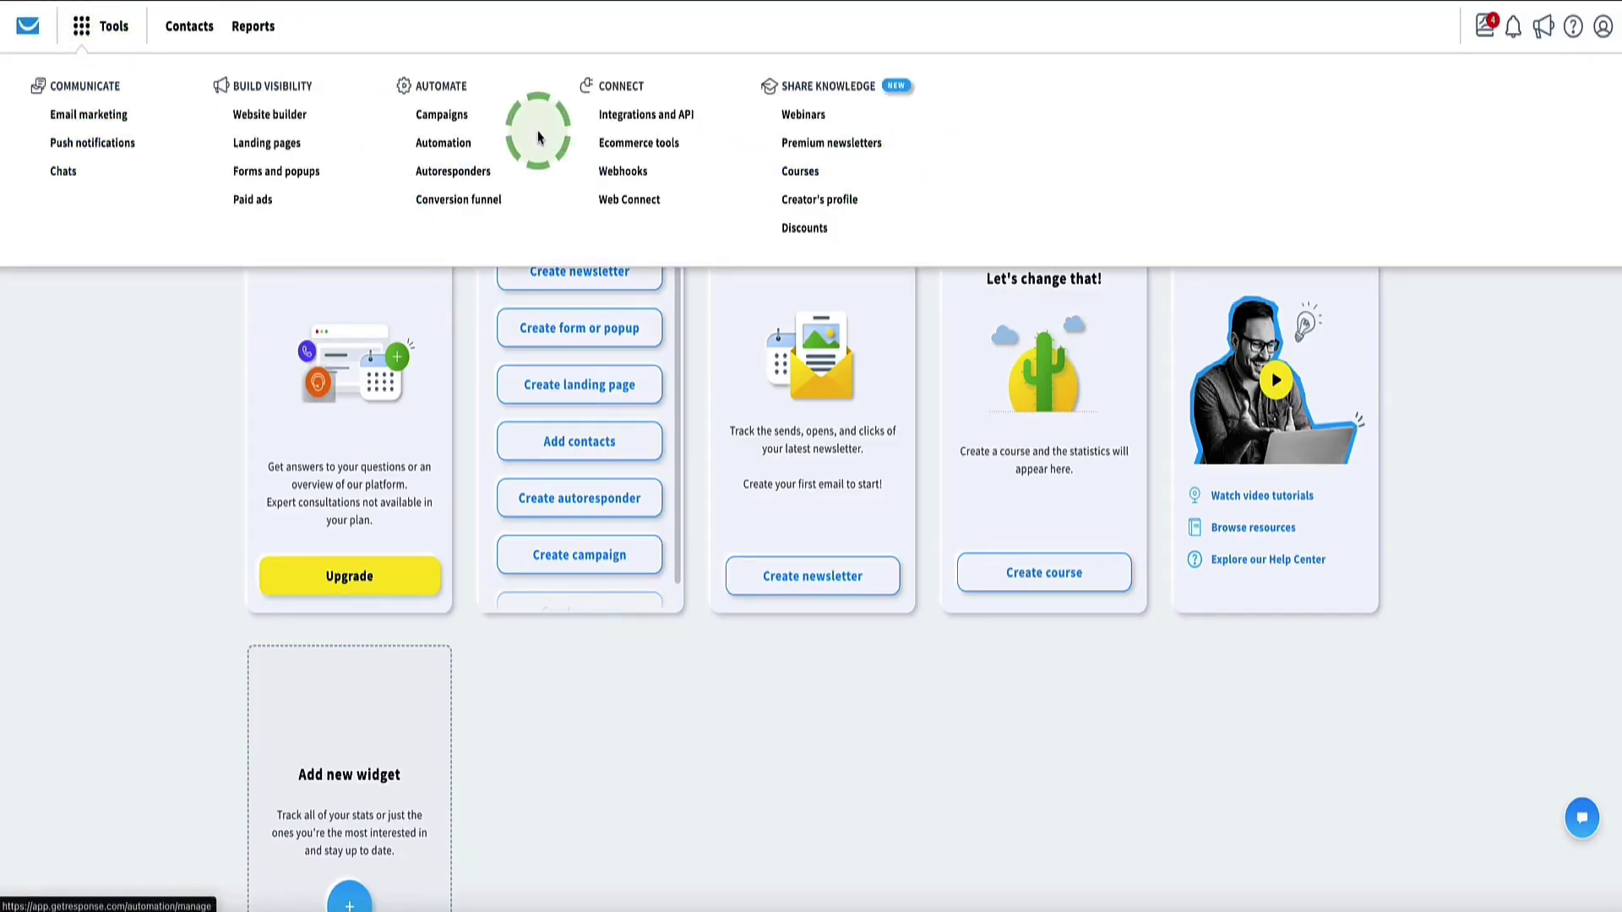
pyautogui.click(442, 143)
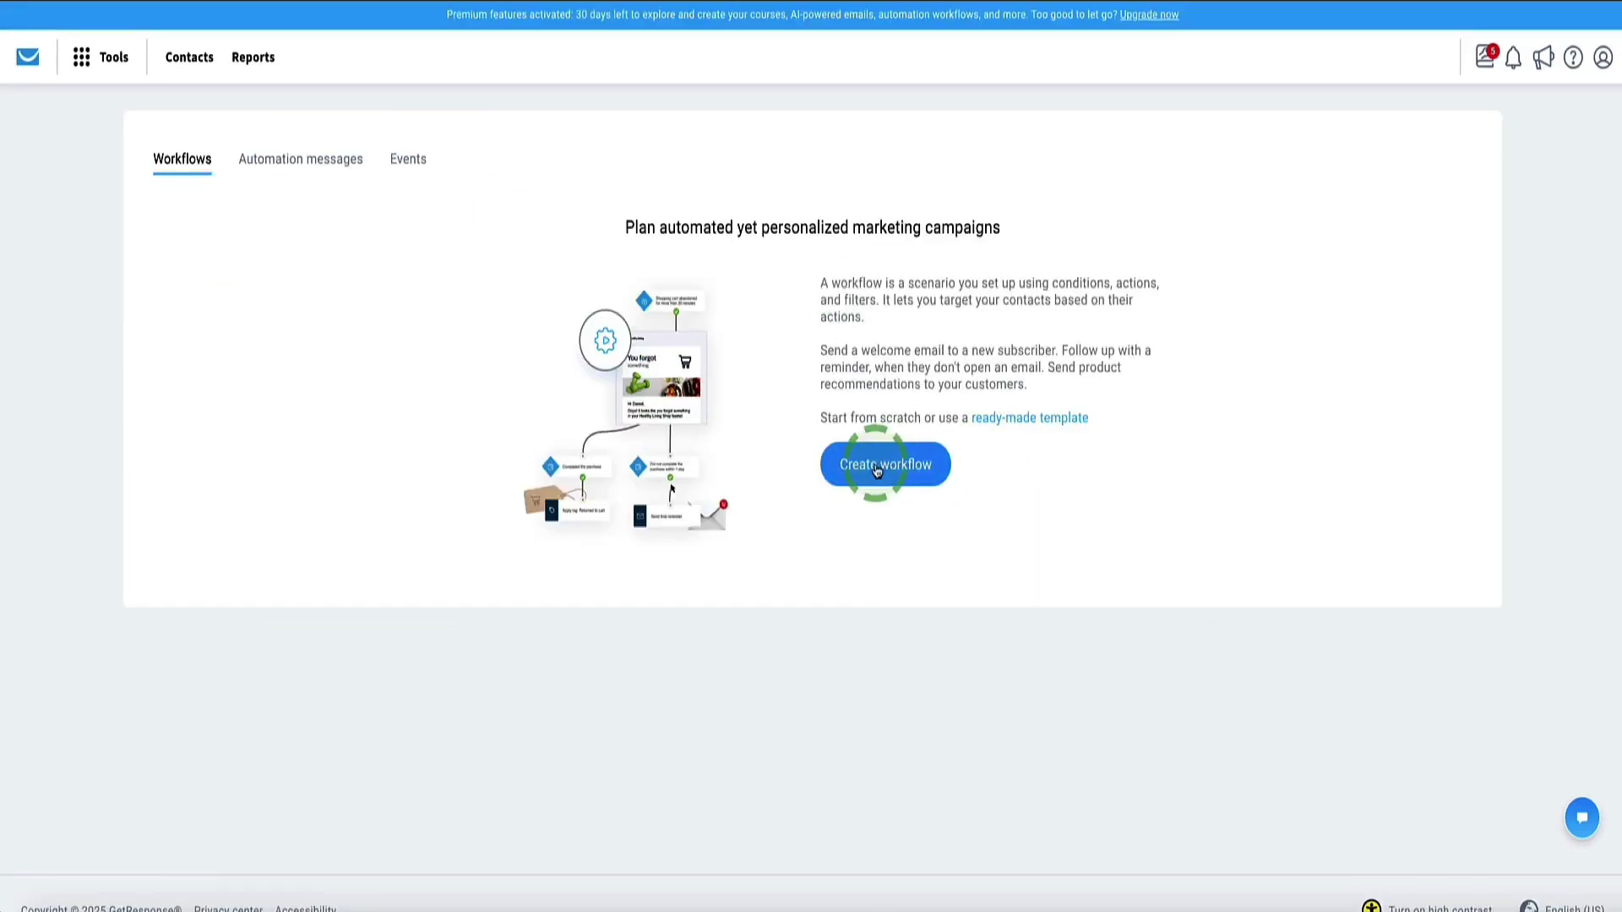
pyautogui.click(874, 470)
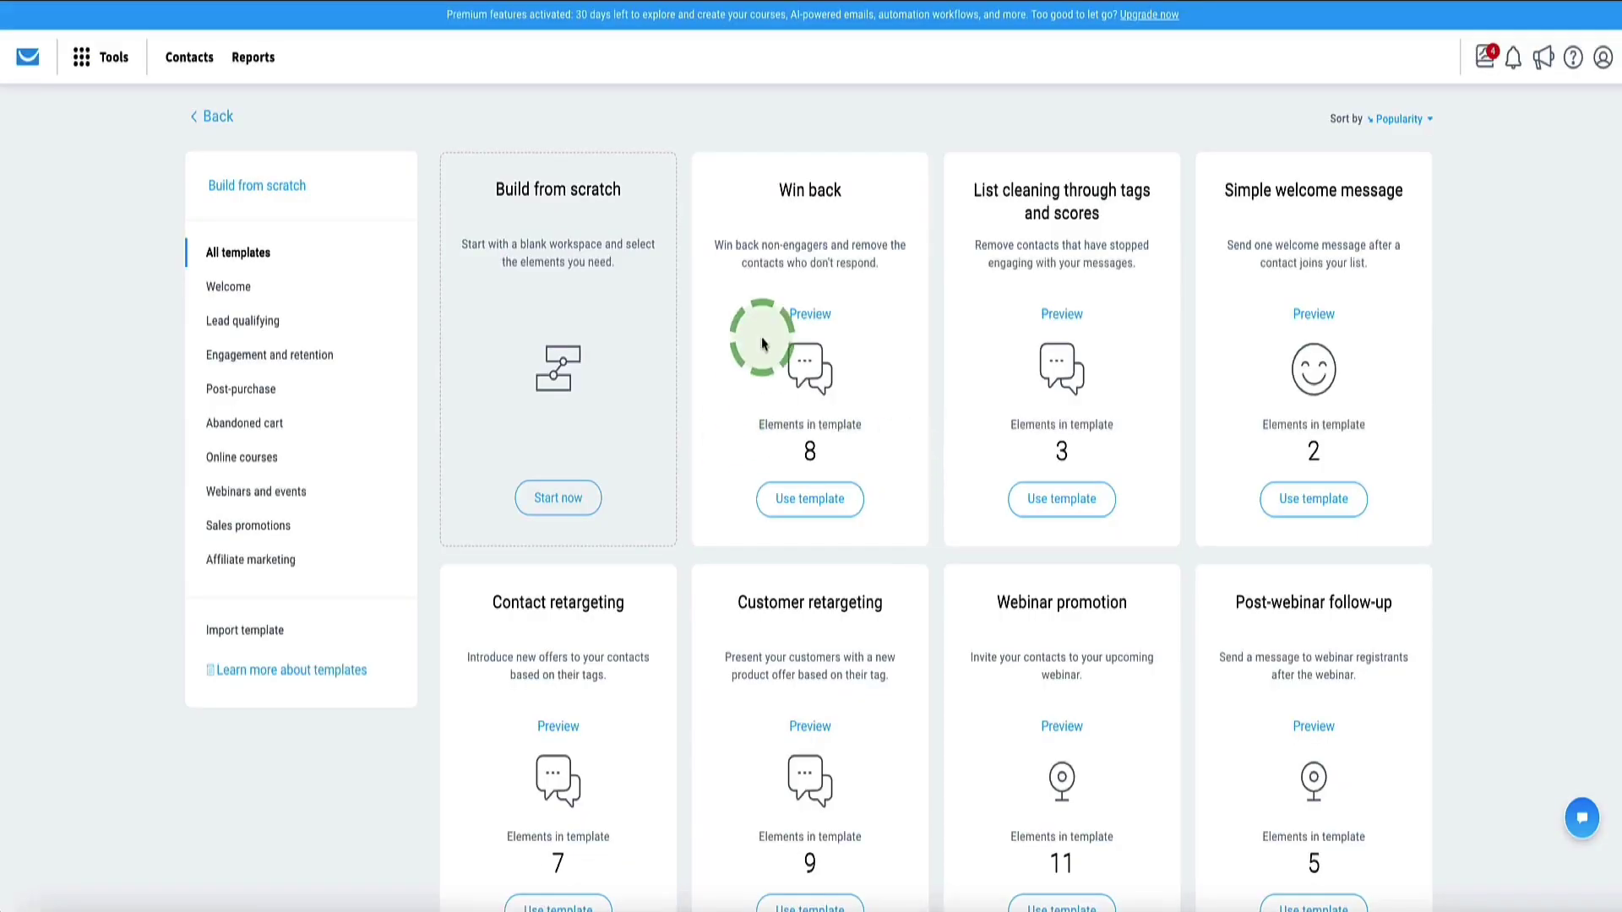
pyautogui.scroll(-6, 743, 326)
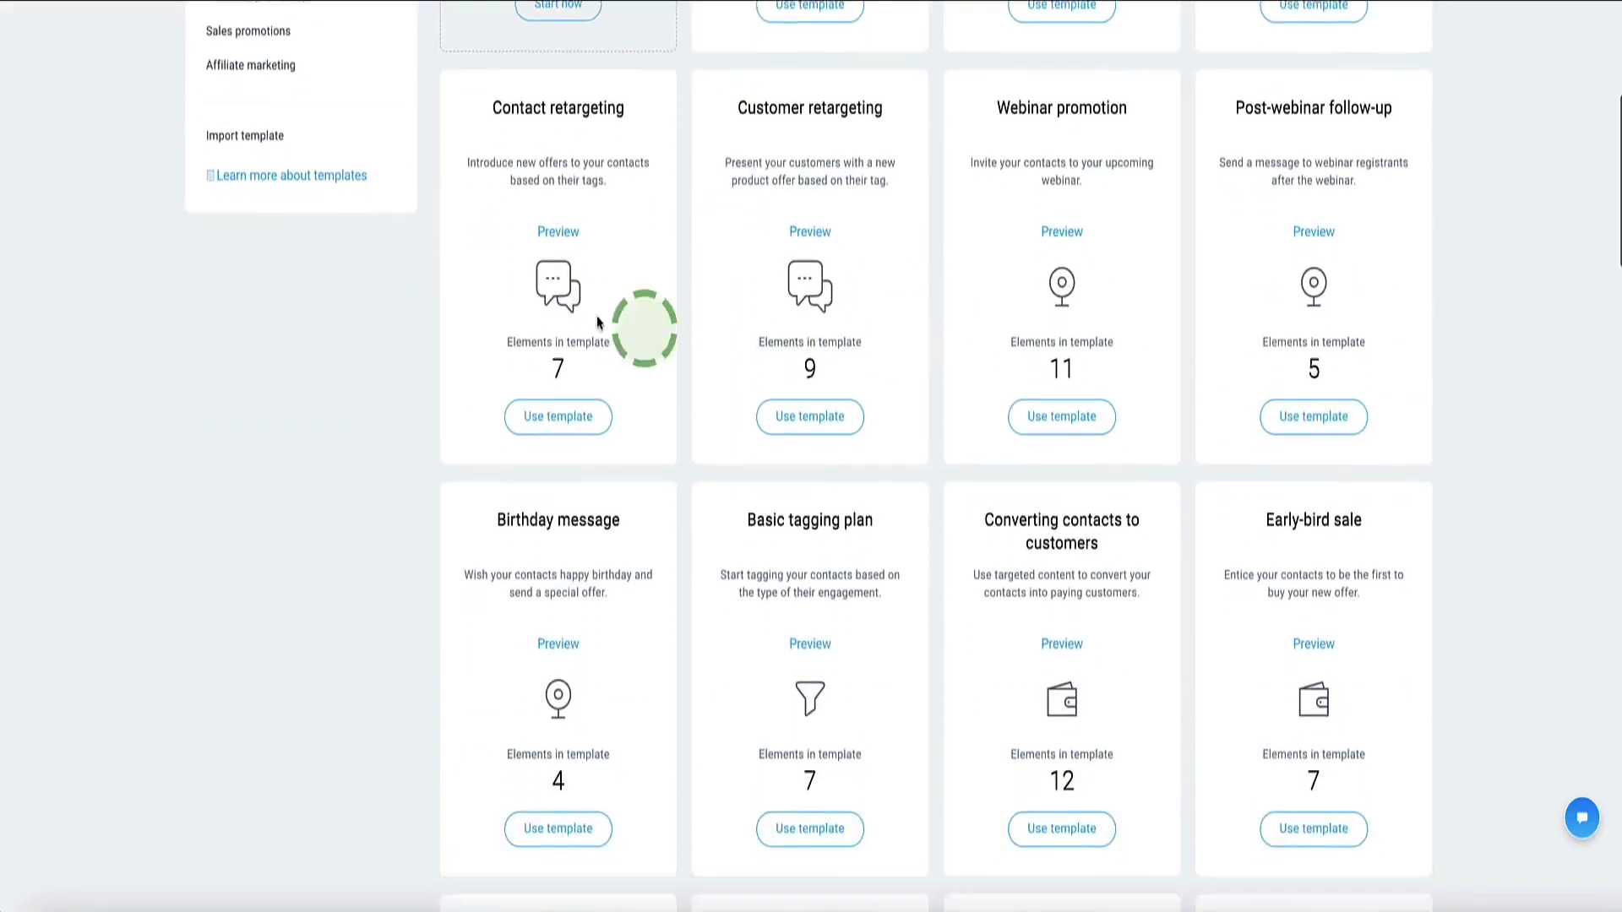
pyautogui.scroll(-13, 814, 363)
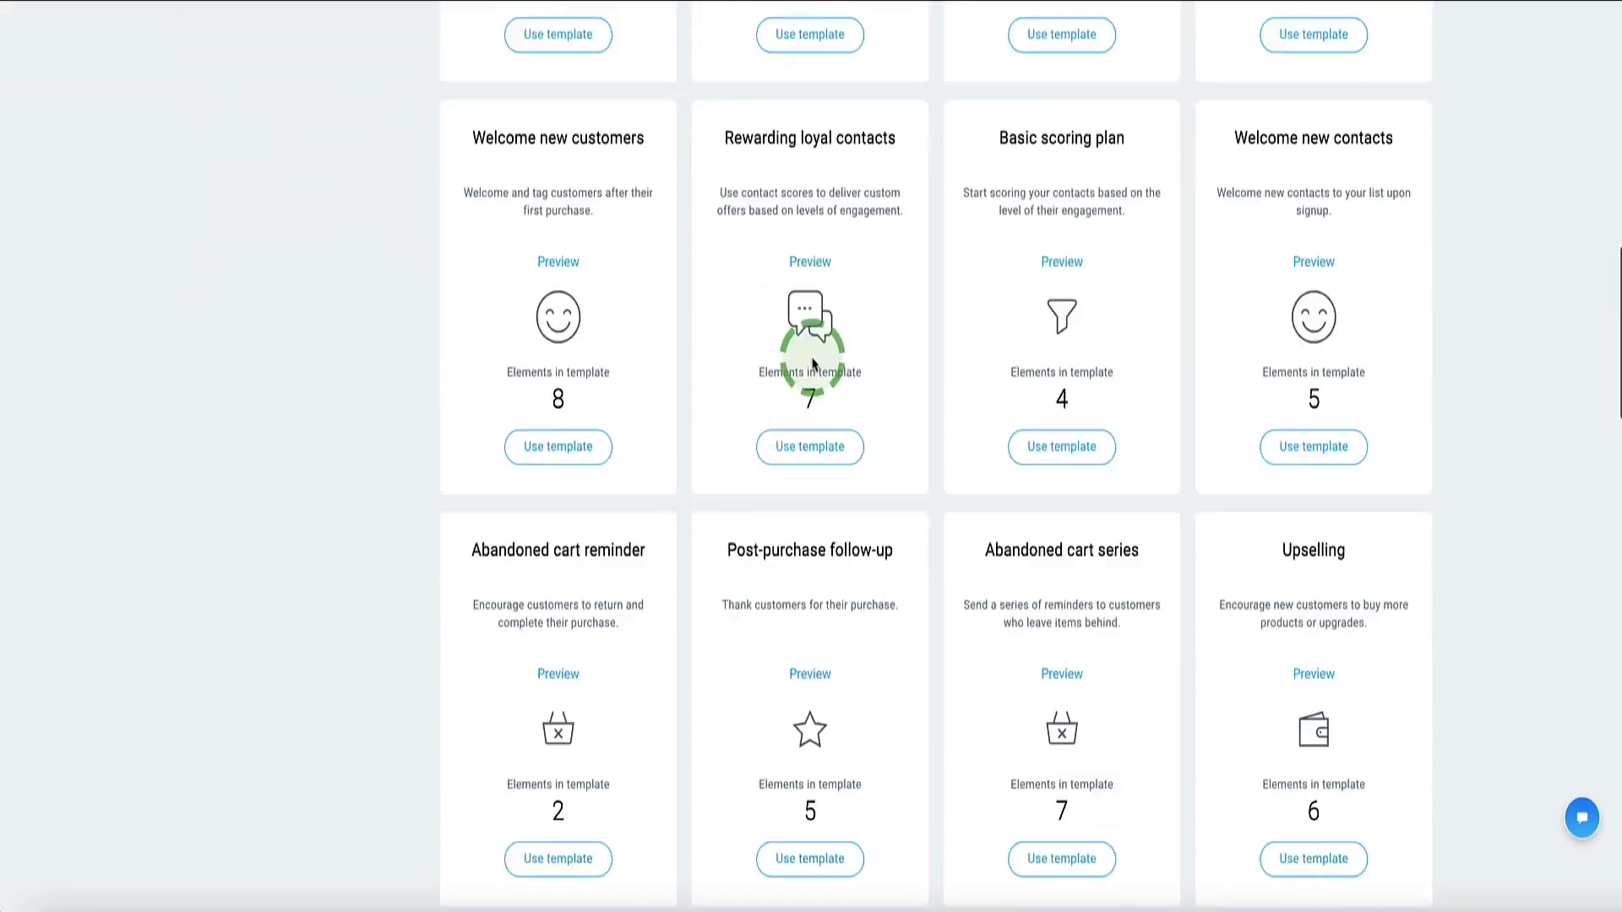
pyautogui.scroll(-10, 813, 365)
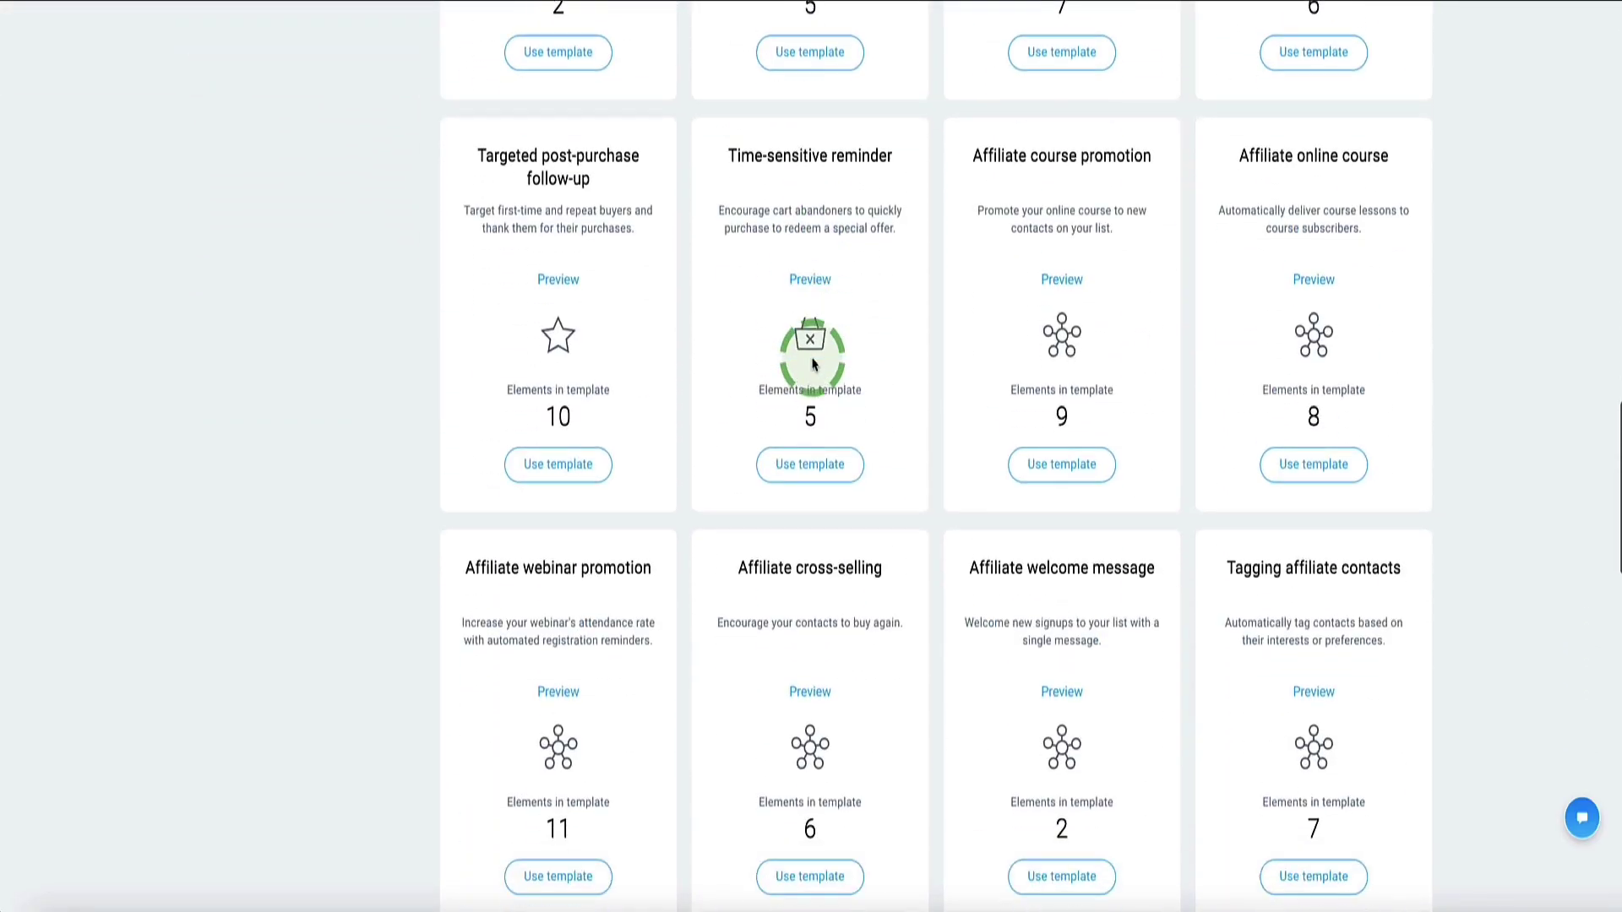
pyautogui.scroll(-8, 813, 365)
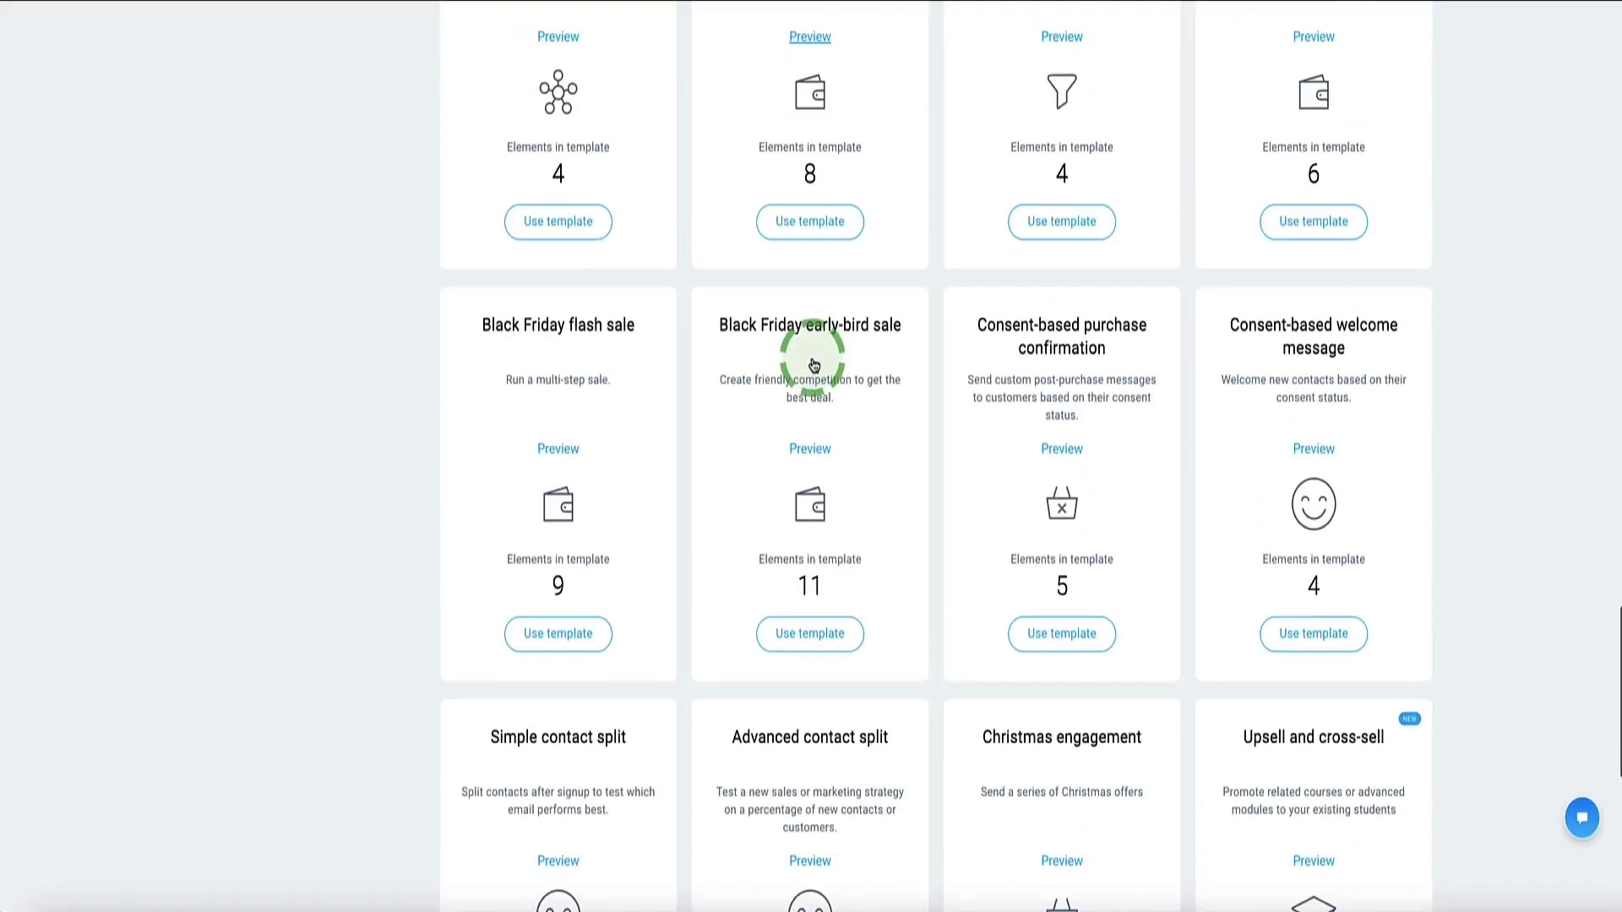
pyautogui.scroll(-9, 813, 363)
pyautogui.scroll(20, 813, 364)
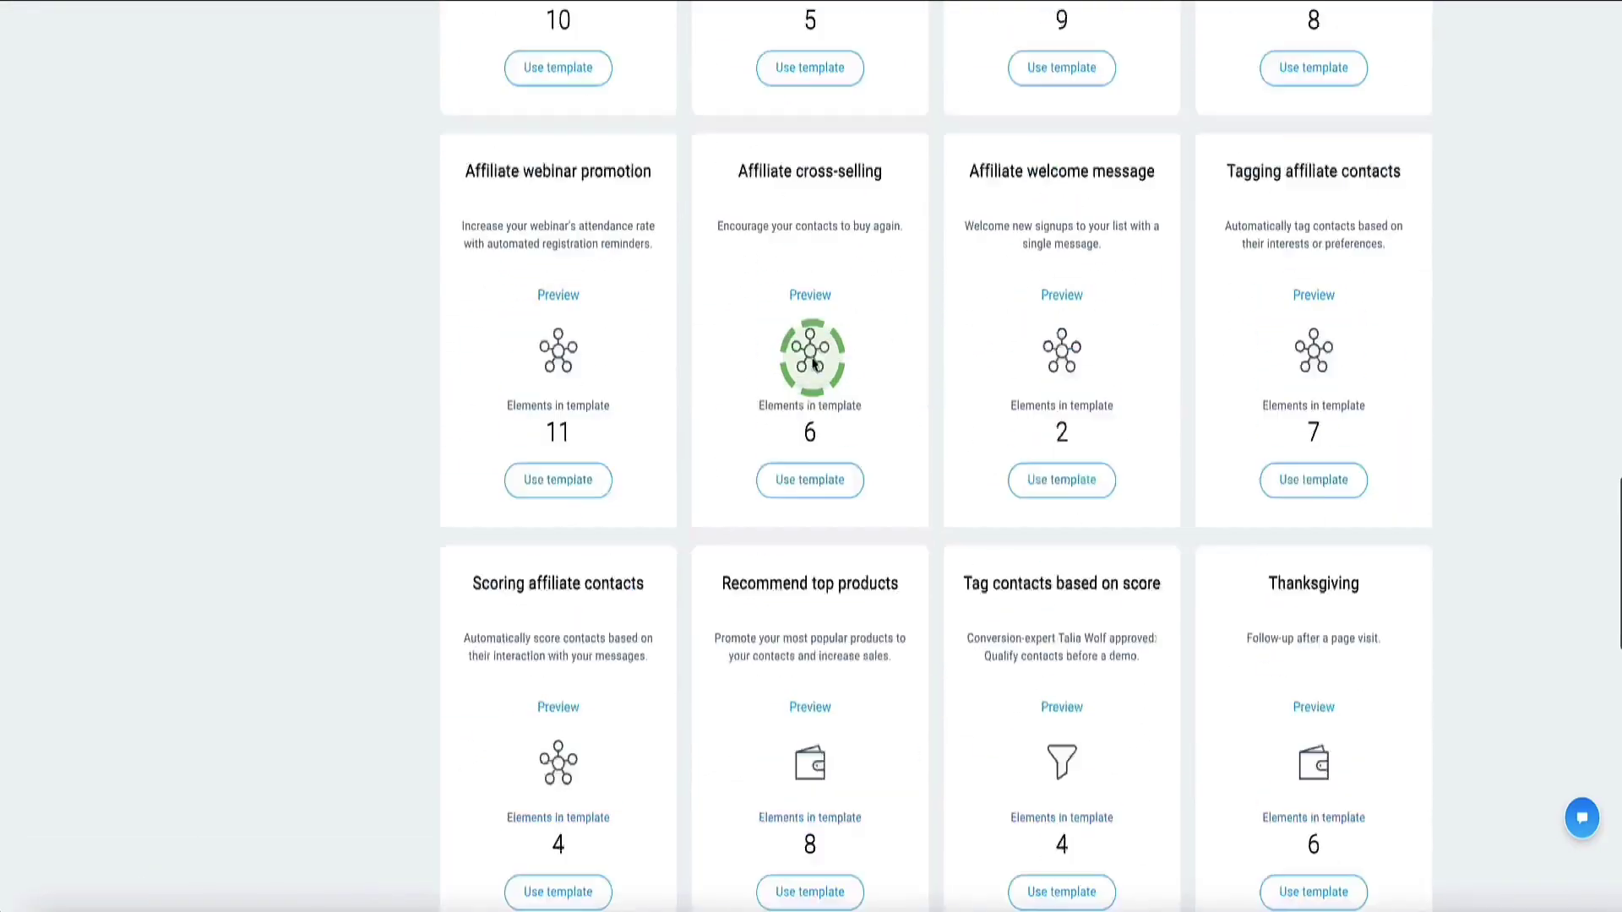
pyautogui.scroll(8, 814, 359)
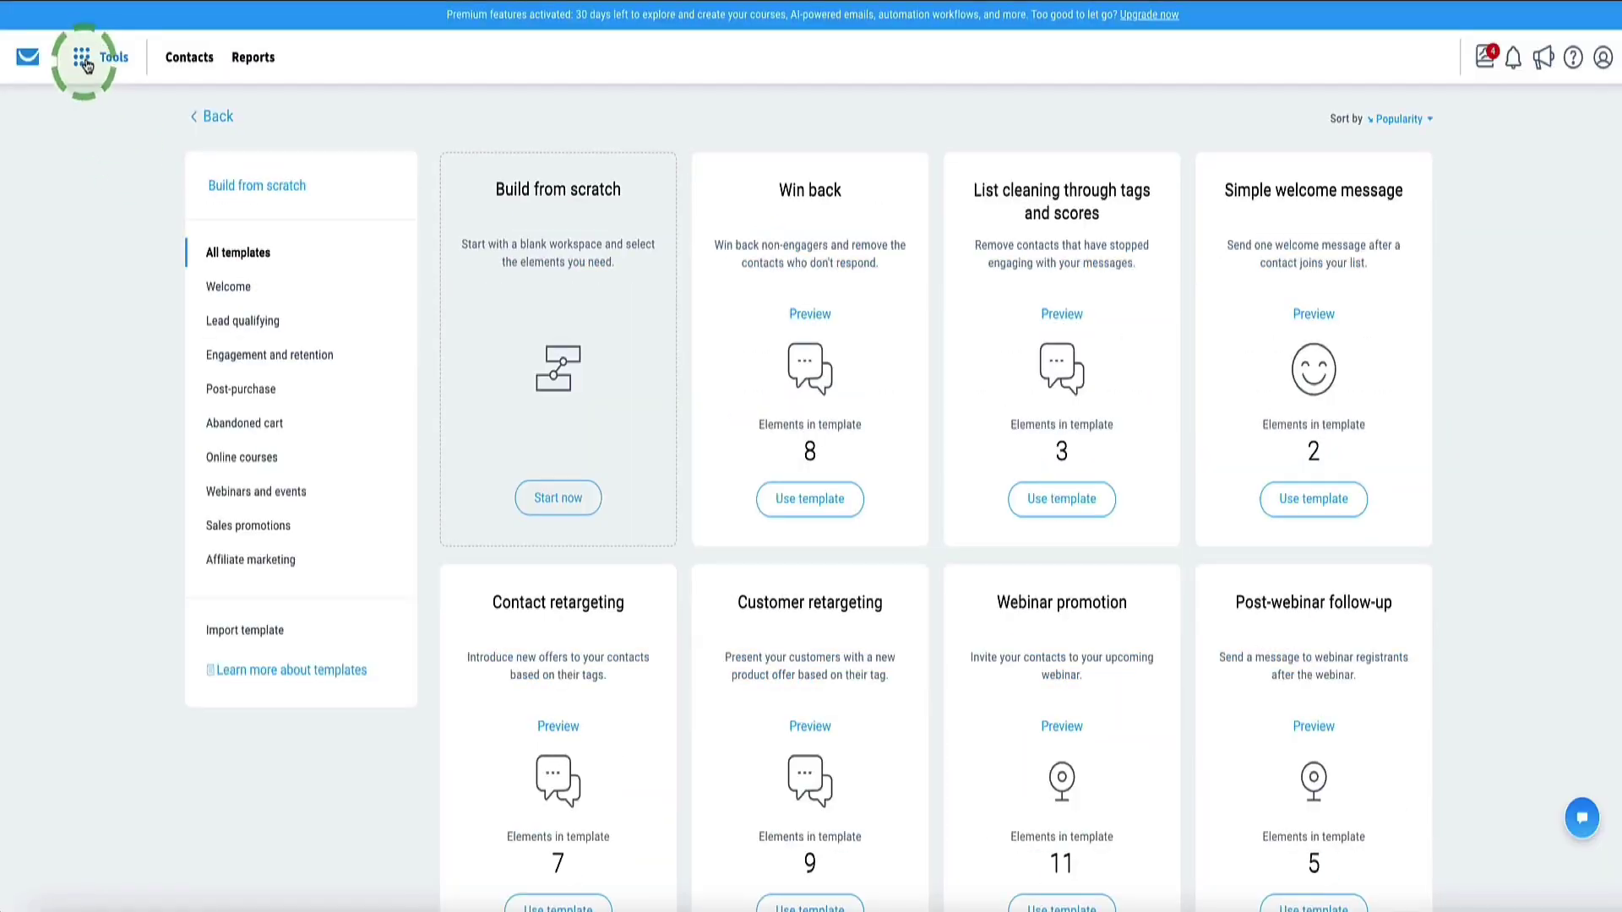
# View the live webinars page and the Conversion funnel overview.
pyautogui.click(93, 60)
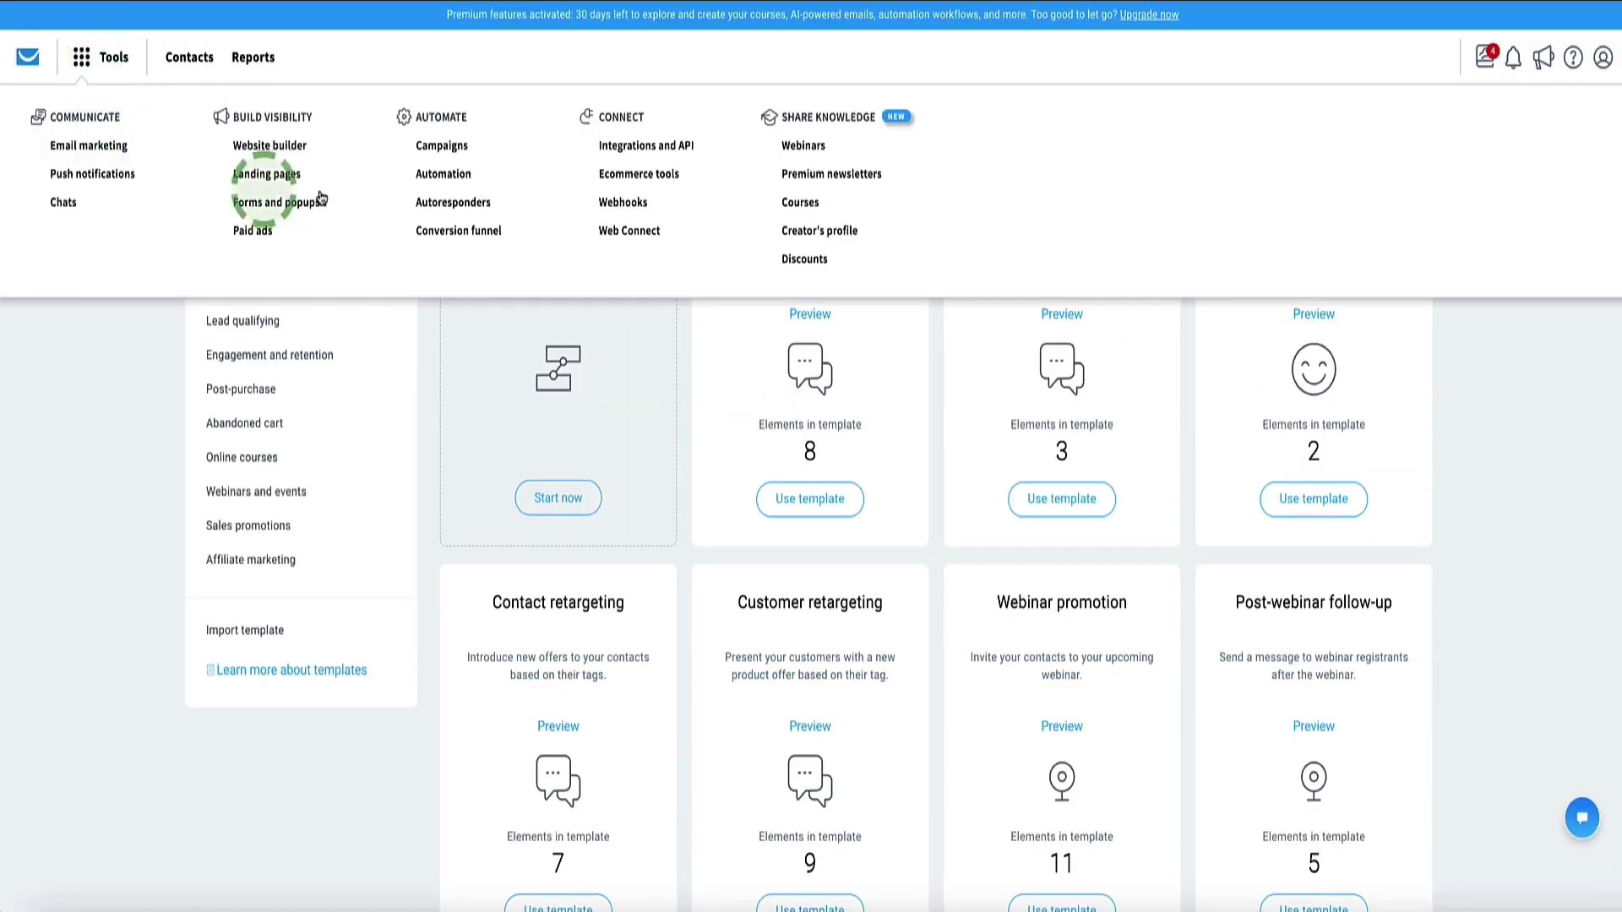
pyautogui.click(811, 144)
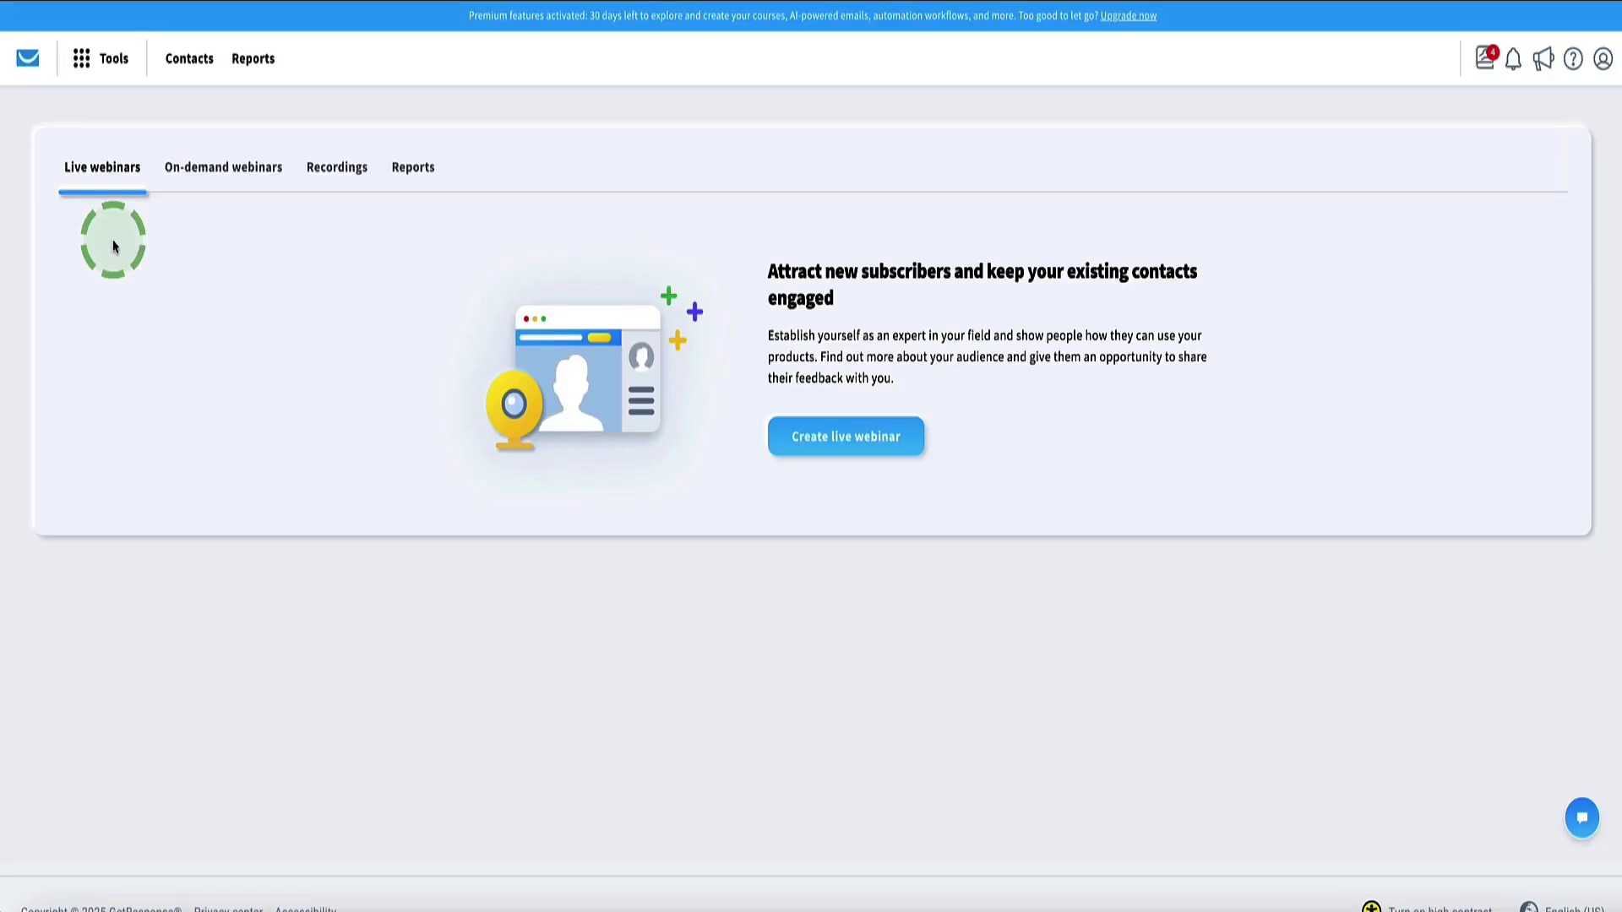
pyautogui.click(108, 58)
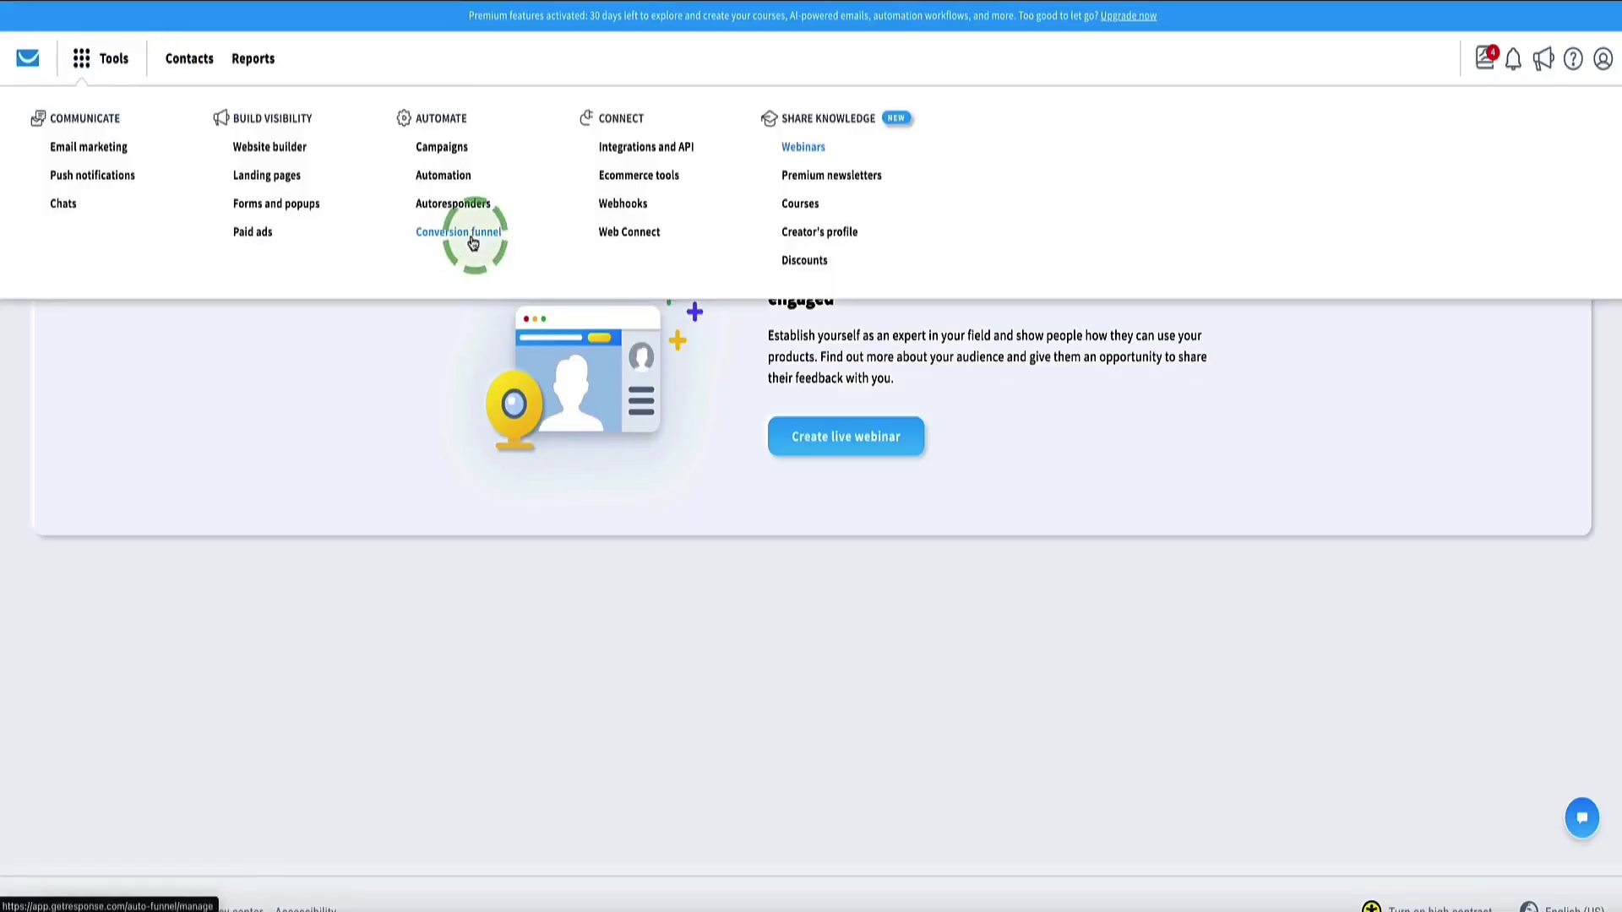
pyautogui.click(479, 237)
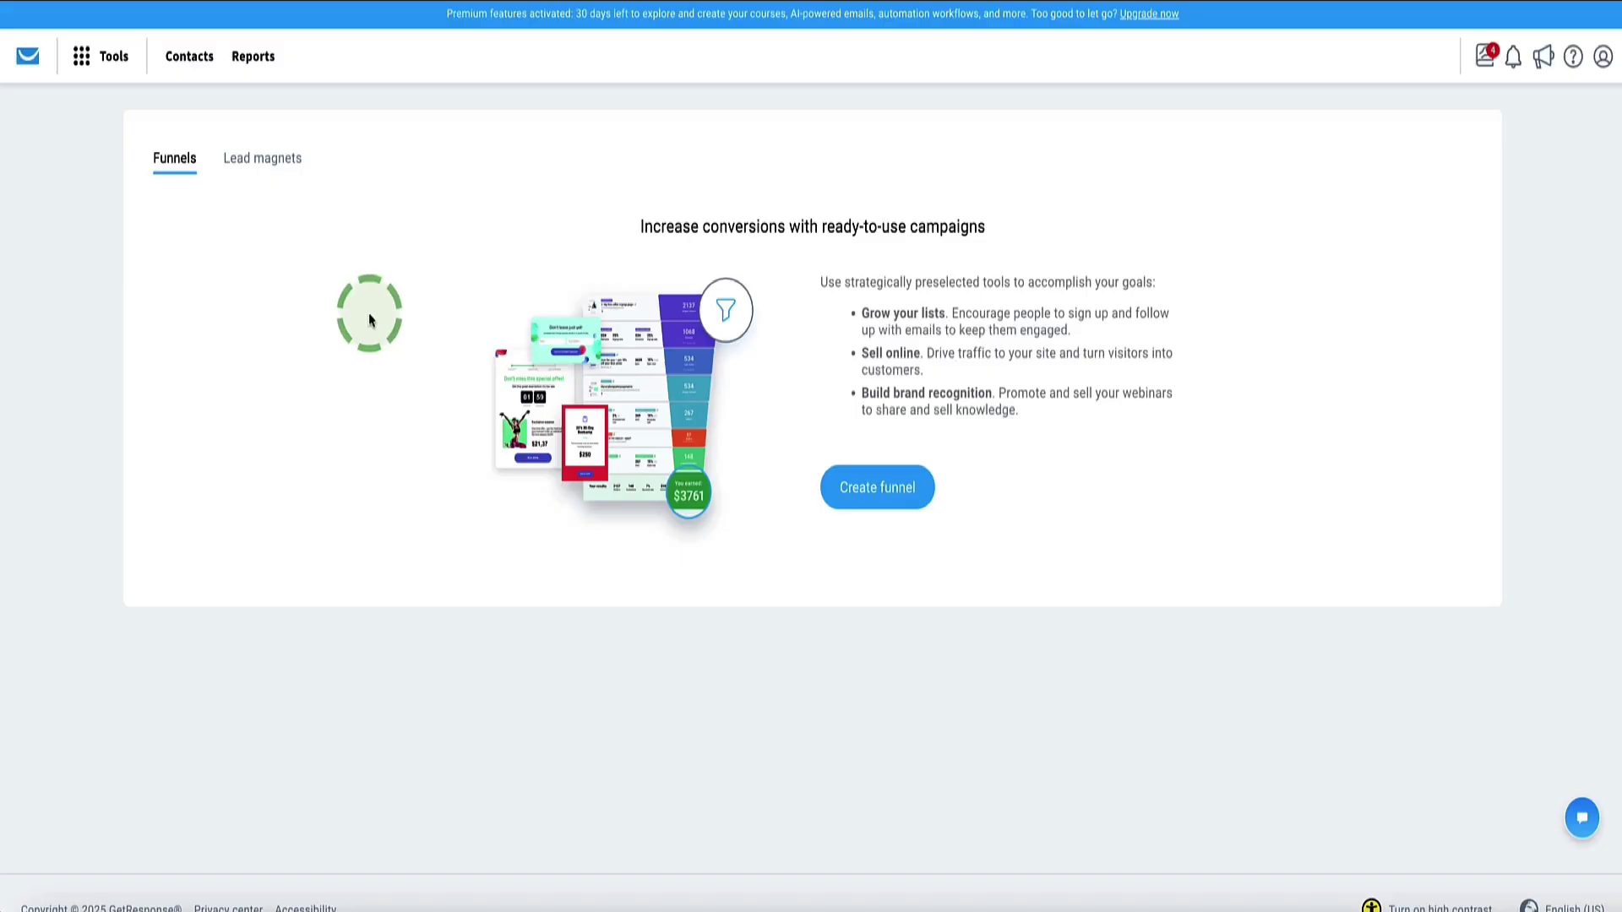
pyautogui.scroll(-1, 368, 319)
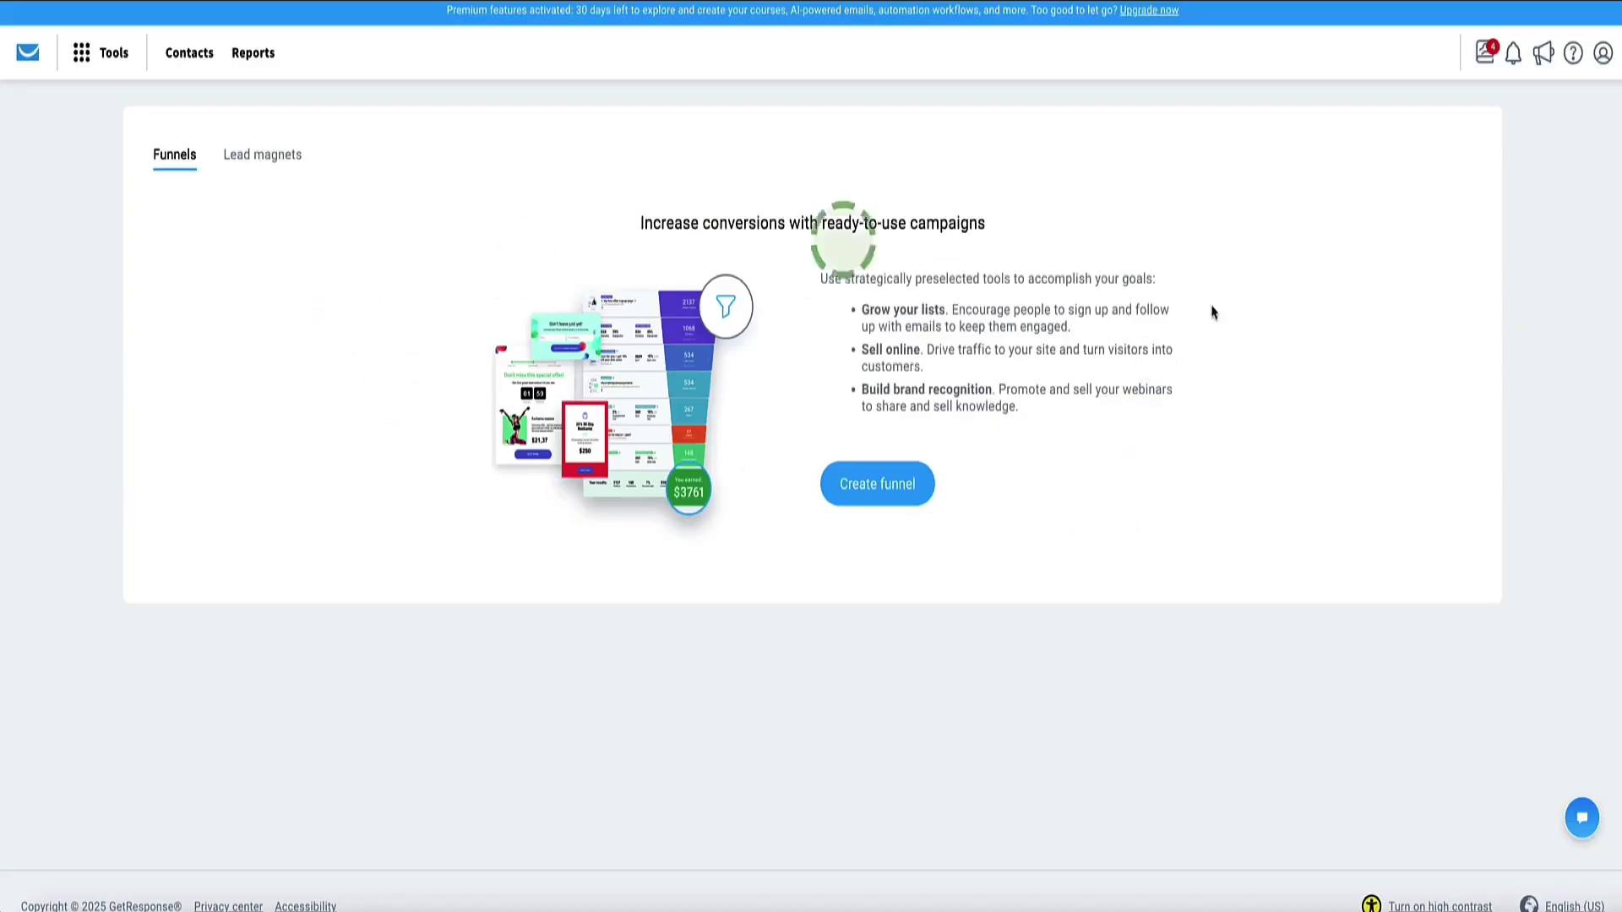
# Start a new funnel and compare the funnel types for building a list, selling a product and promoting a webinar.
pyautogui.click(876, 484)
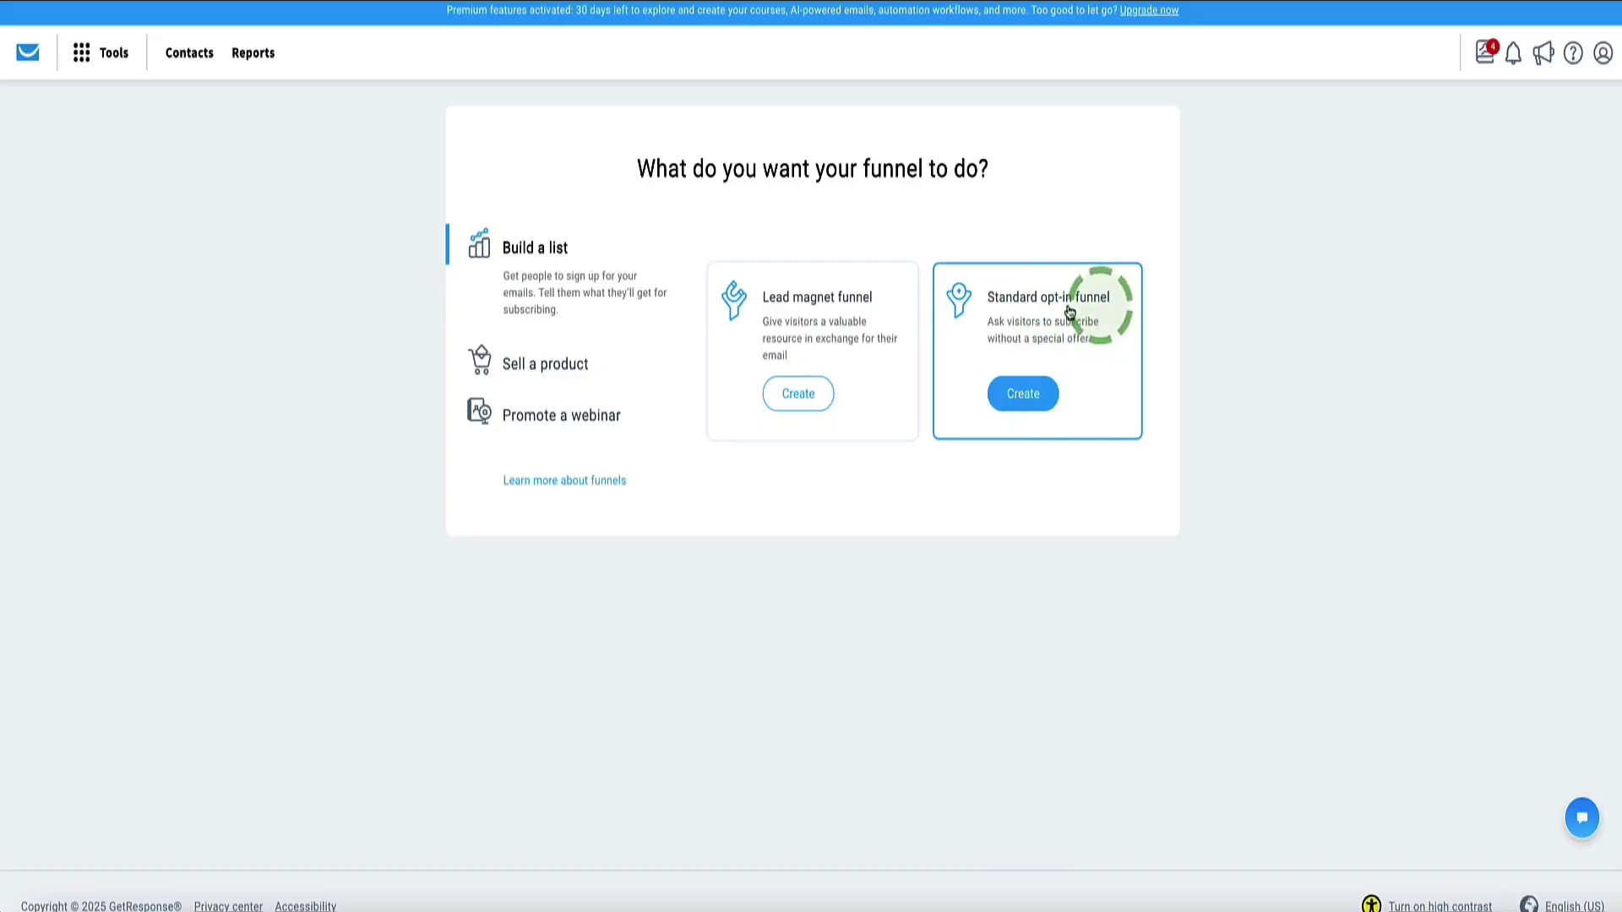
pyautogui.click(537, 364)
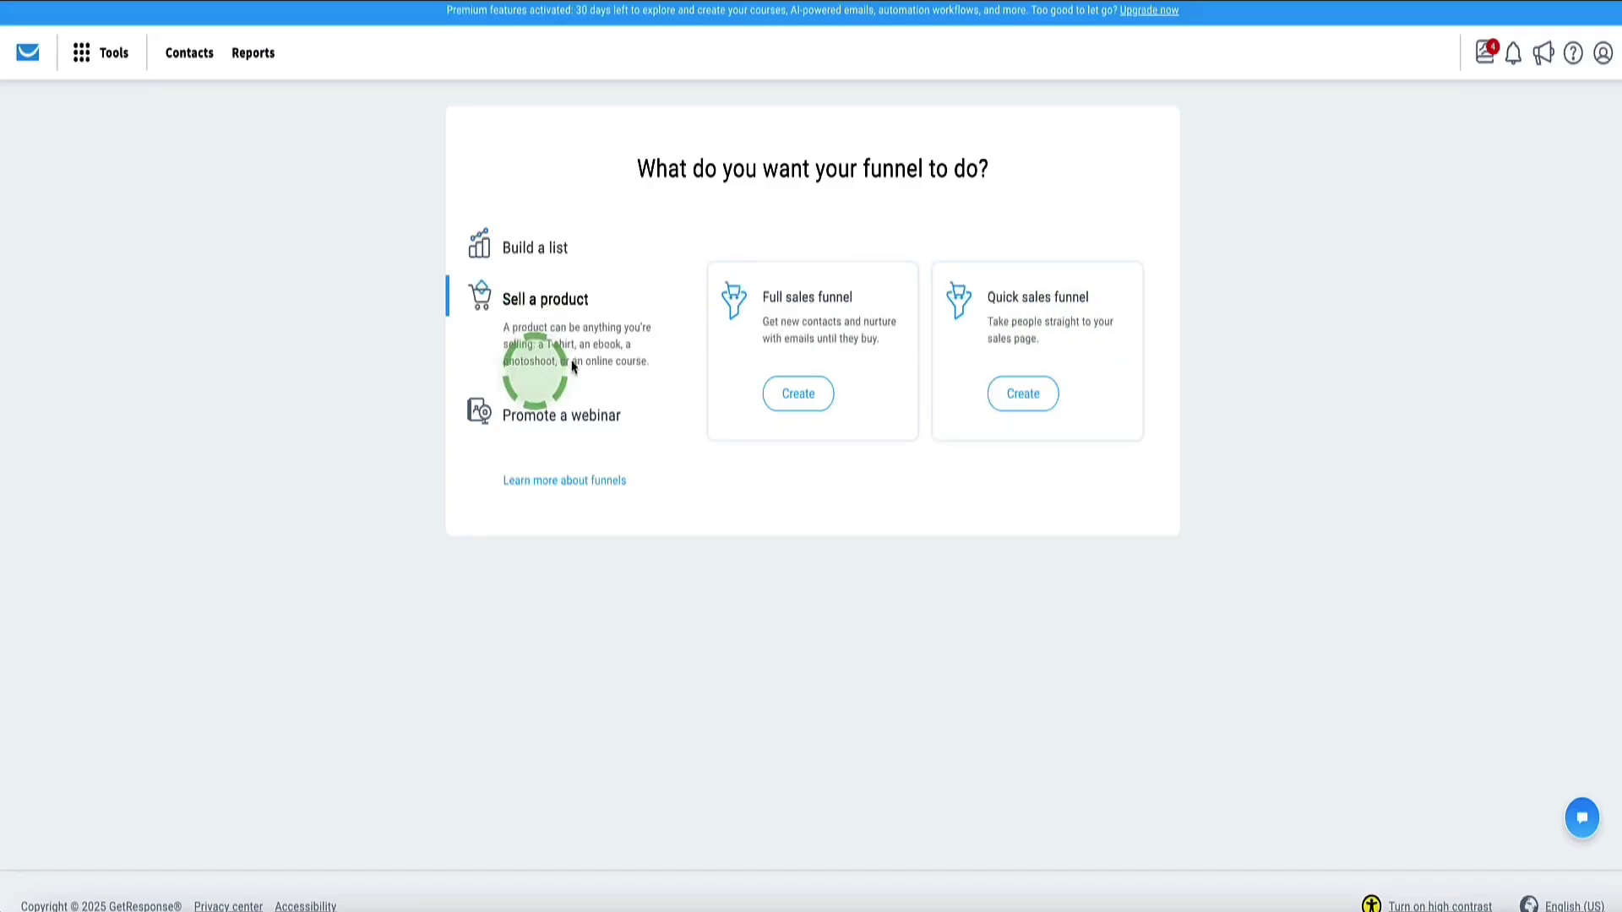
pyautogui.click(530, 427)
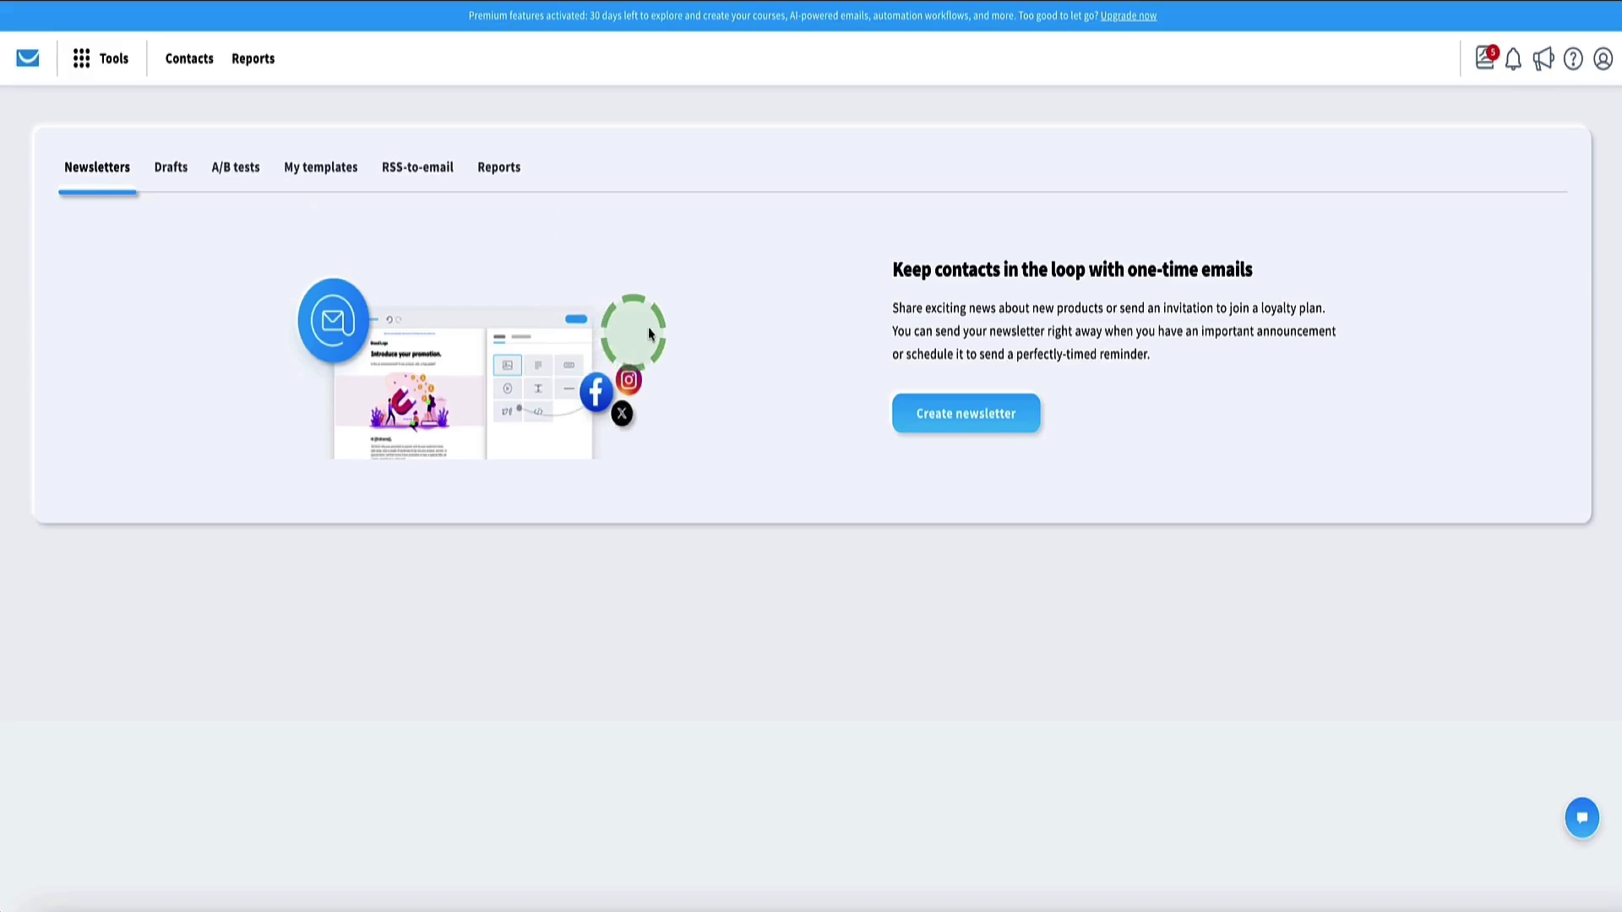
# Create a new newsletter using the AI email generator.
pyautogui.click(235, 193)
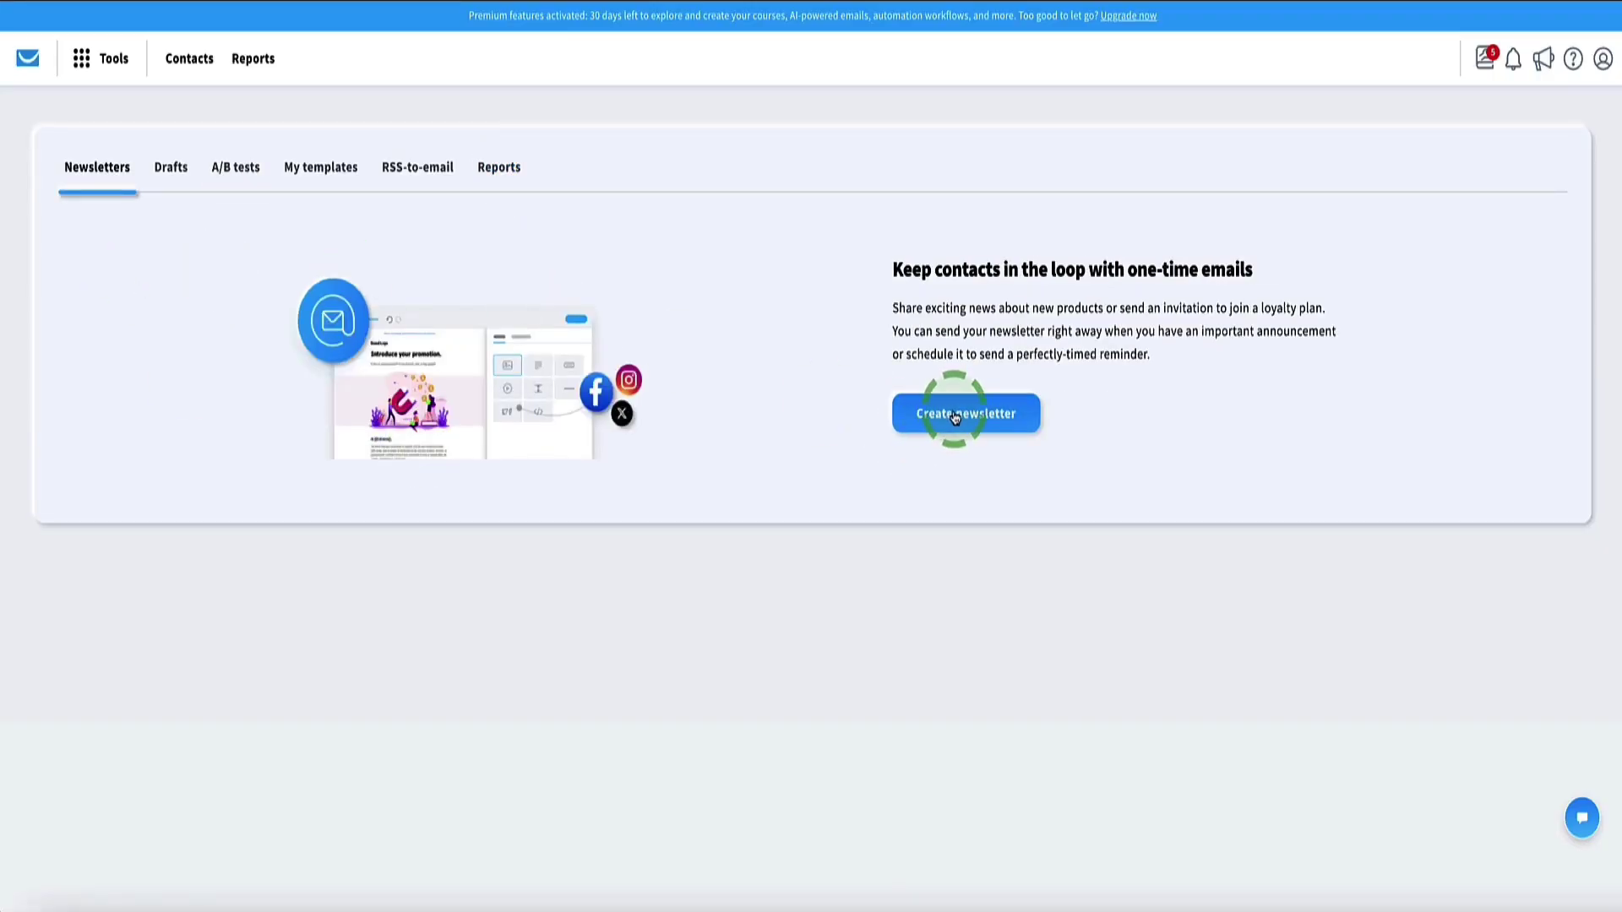
pyautogui.click(960, 412)
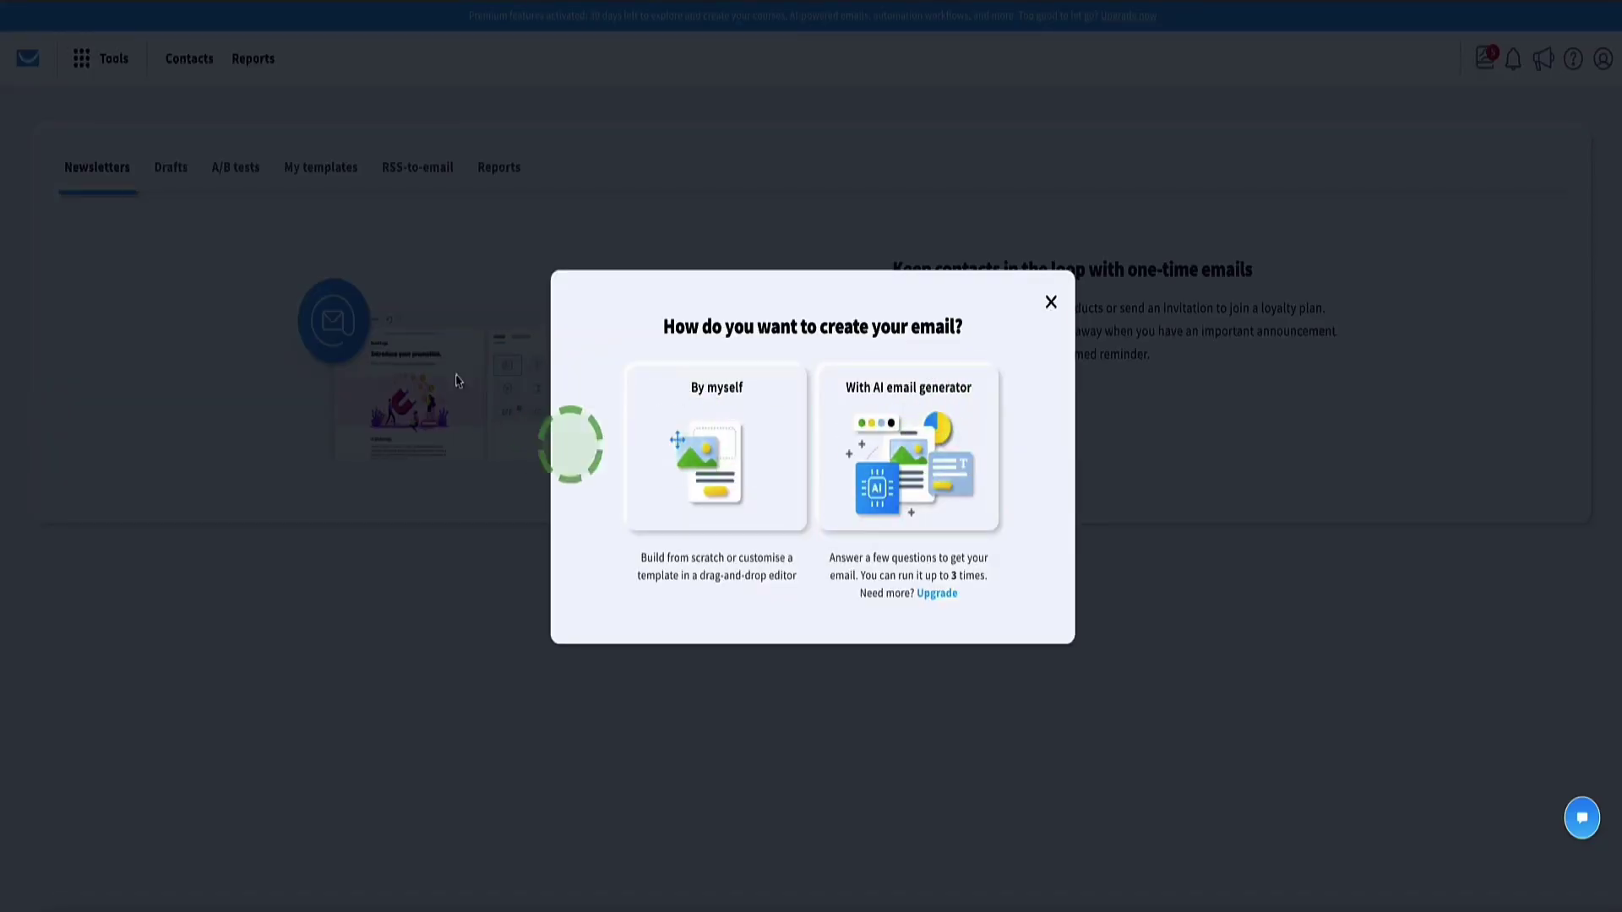
pyautogui.click(915, 454)
# Enter "4-week beginner workout program" as the email topic, fill in the kind of business, and continue to the tone selection.
pyautogui.click(686, 277)
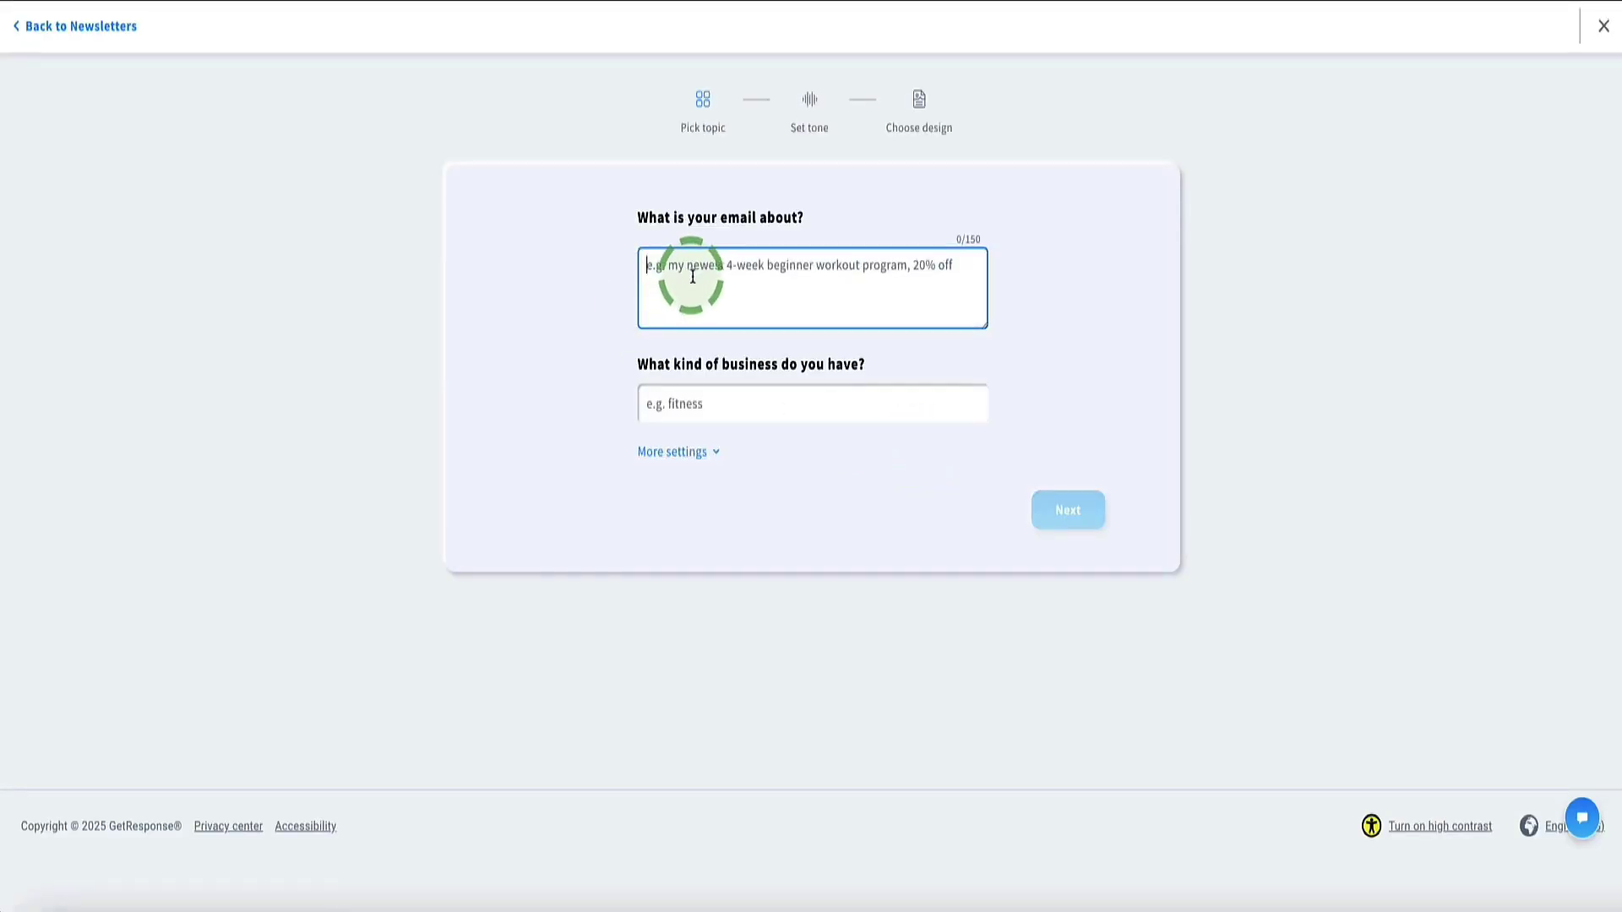
pyautogui.write('4-week beginner workout program')
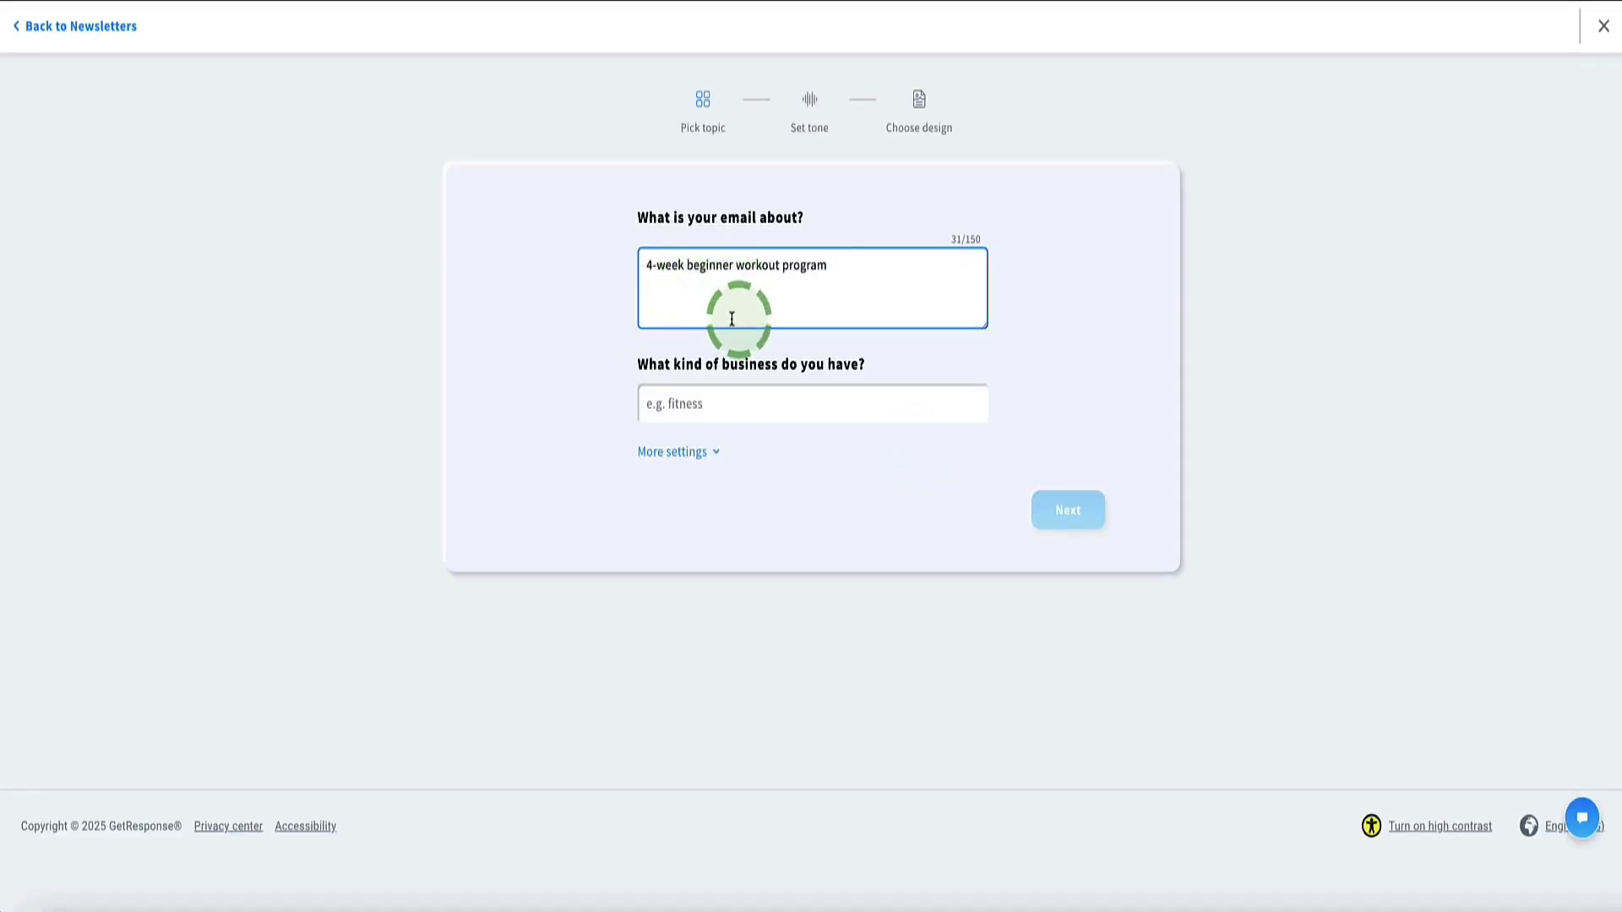
pyautogui.click(672, 404)
pyautogui.click(1066, 511)
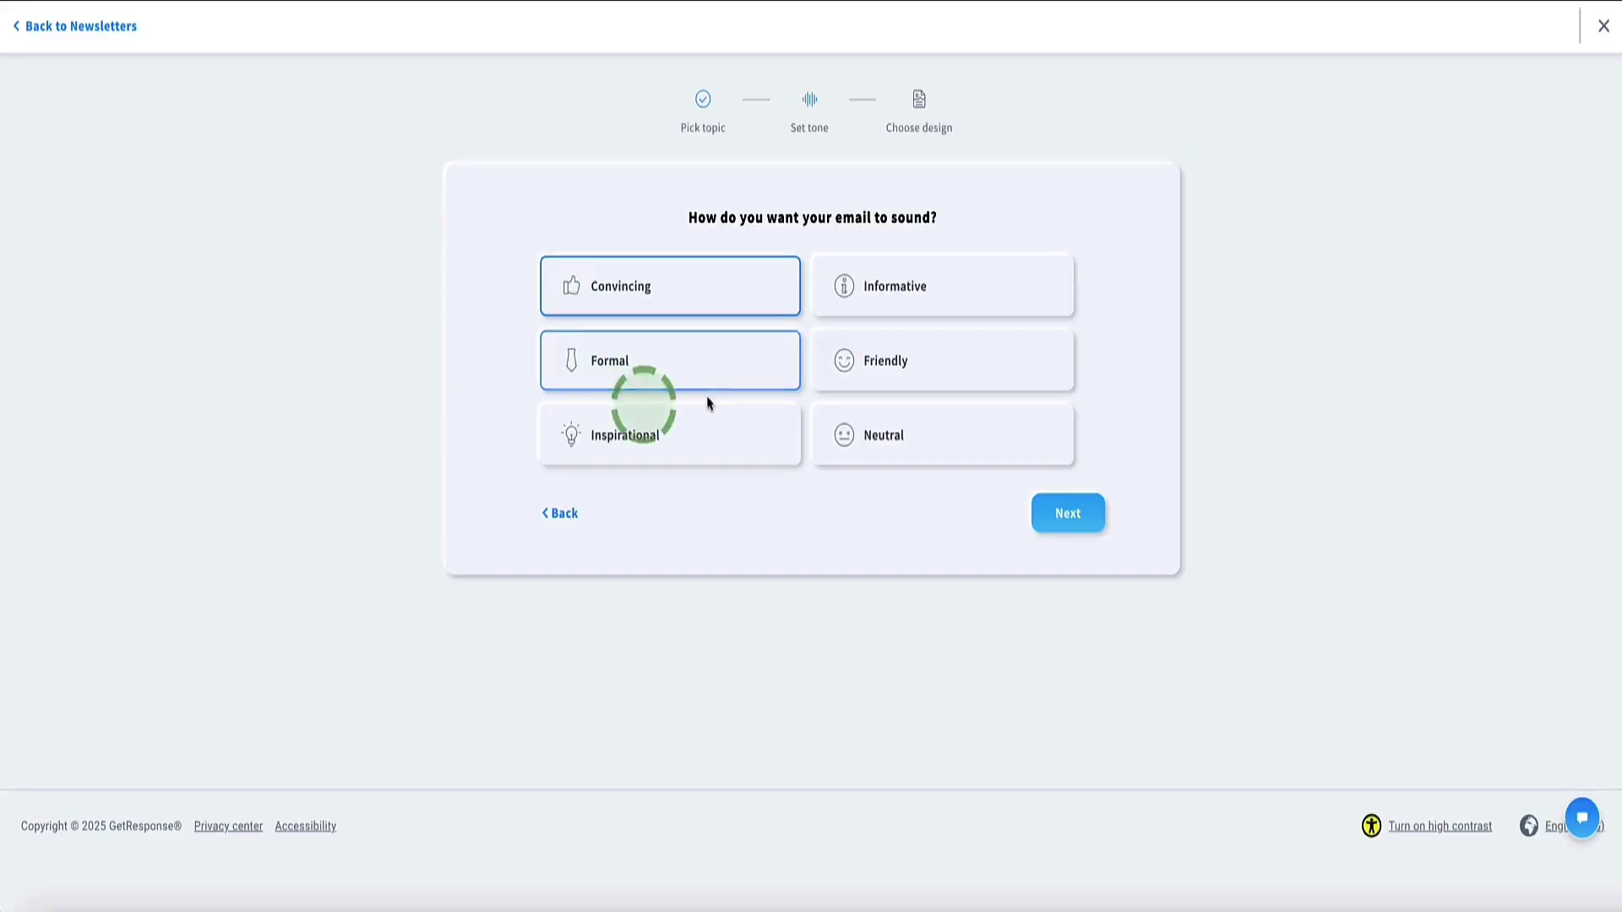
# Set the email's tone to Friendly and continue to the layout and color palette choices.
pyautogui.click(908, 363)
pyautogui.click(1068, 513)
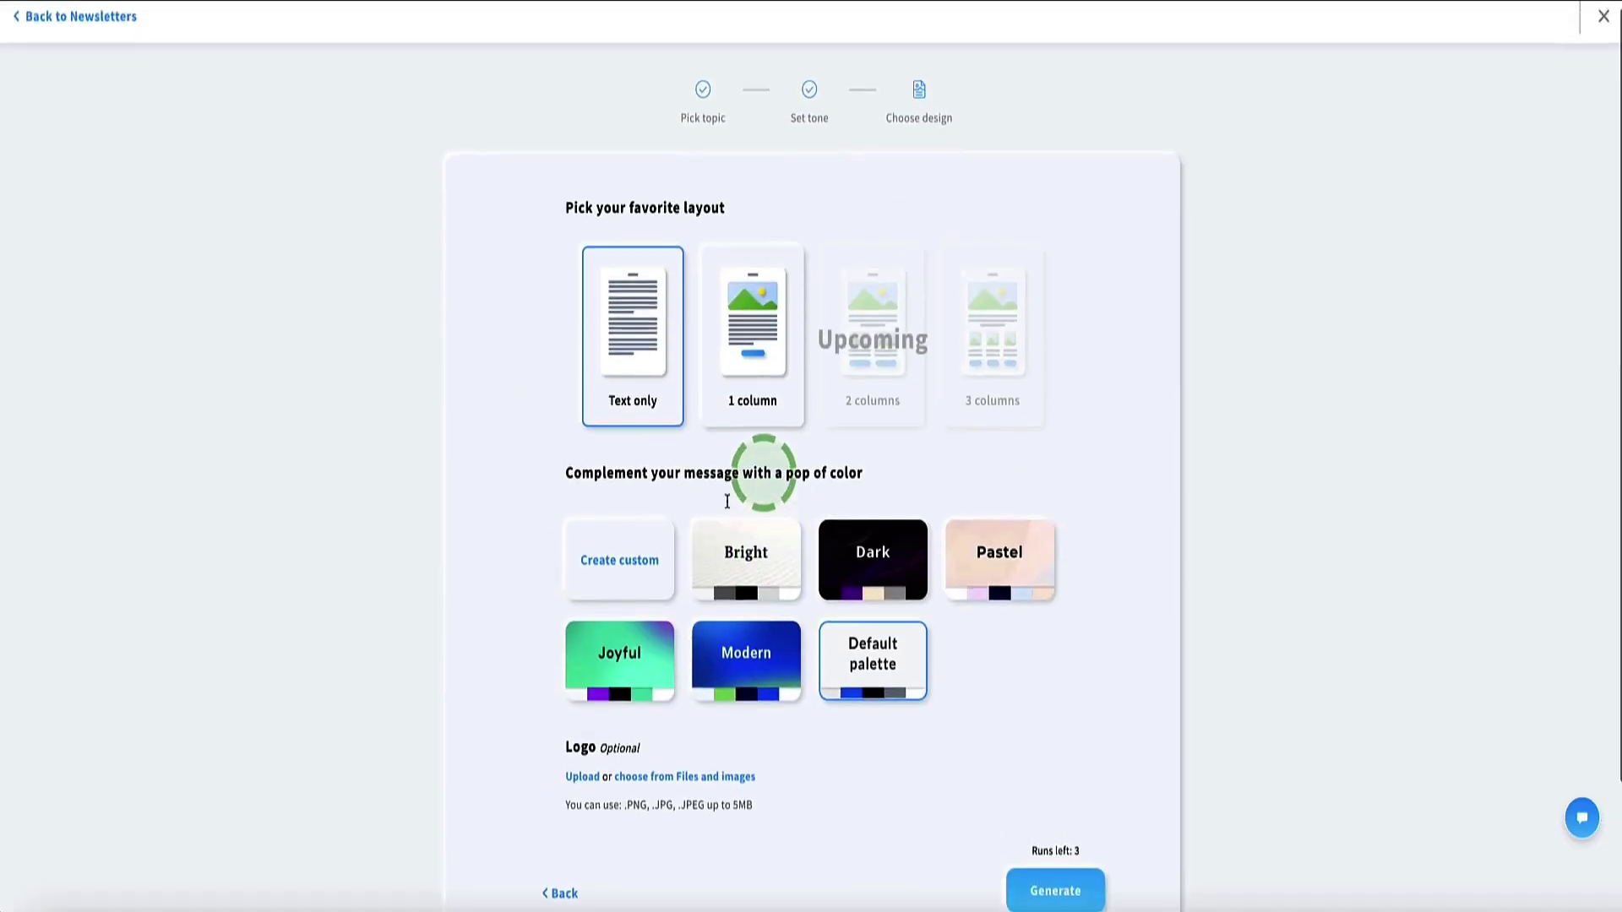
pyautogui.scroll(-1, 809, 414)
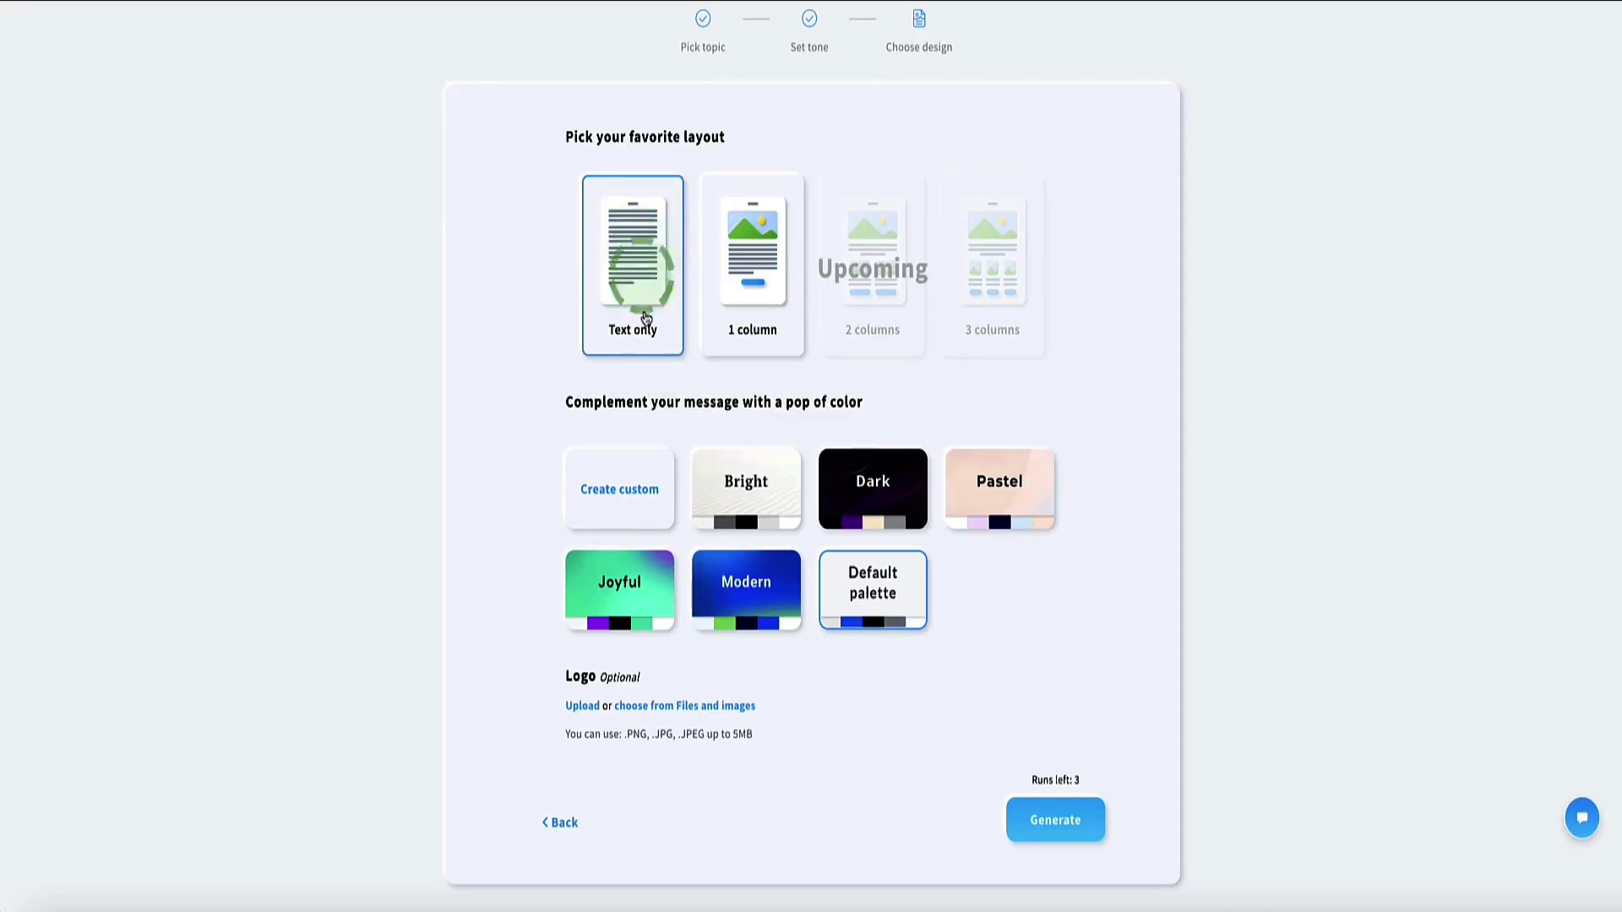
# Generate the newsletter with the Text only layout and Default palette, and split its greeting into a separate paragraph.
pyautogui.scroll(-1, 642, 287)
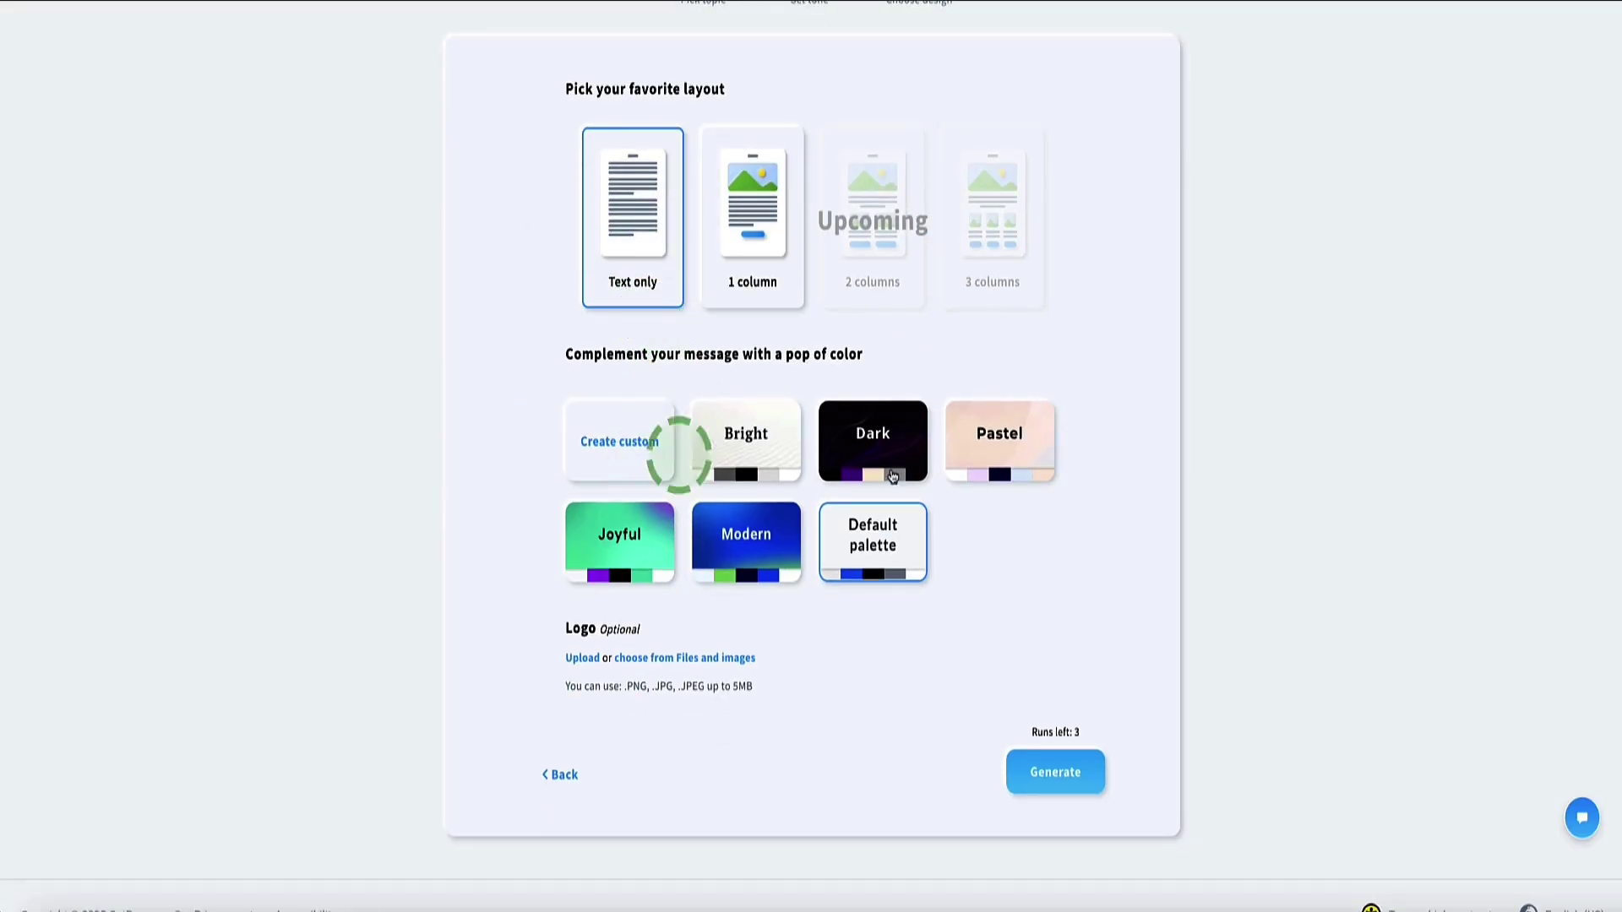
pyautogui.click(1058, 771)
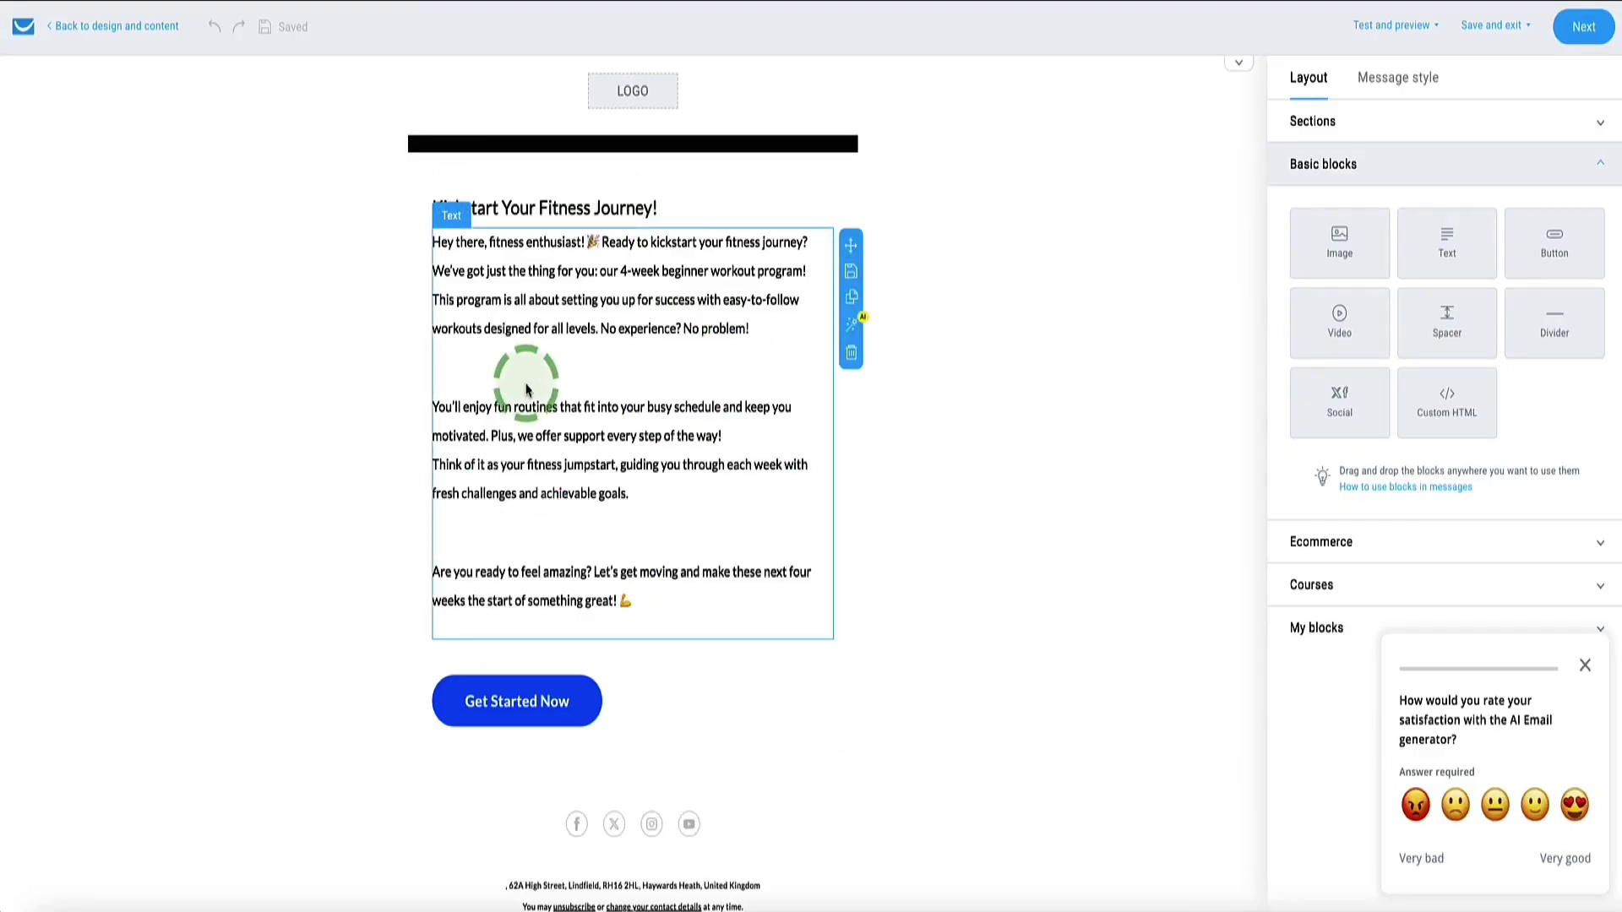
pyautogui.click(609, 211)
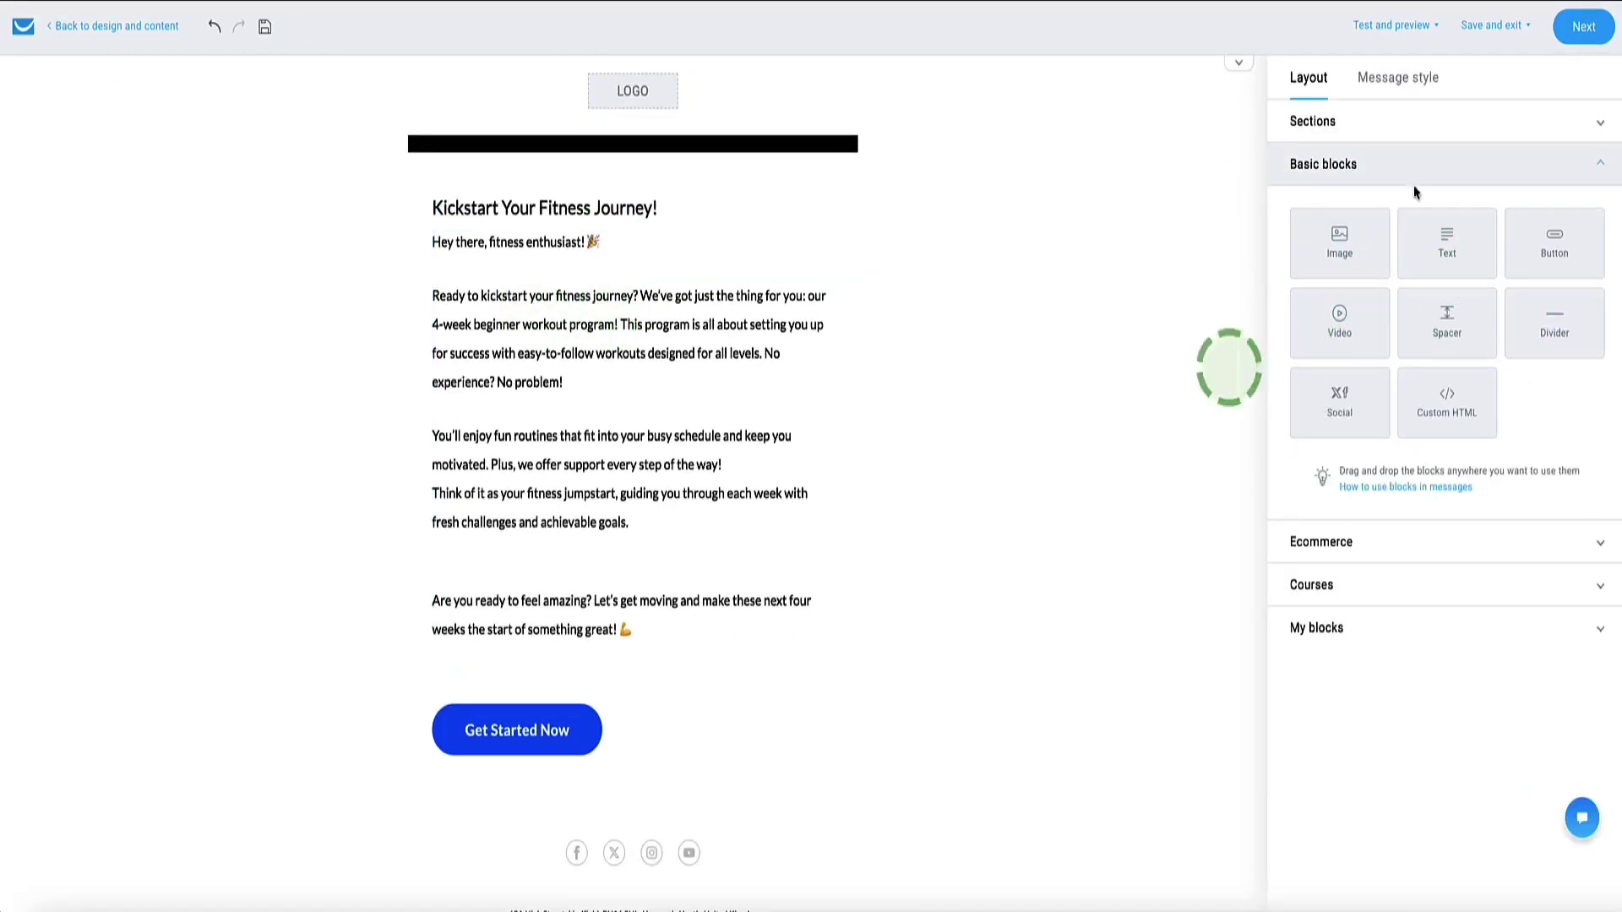
pyautogui.click(530, 496)
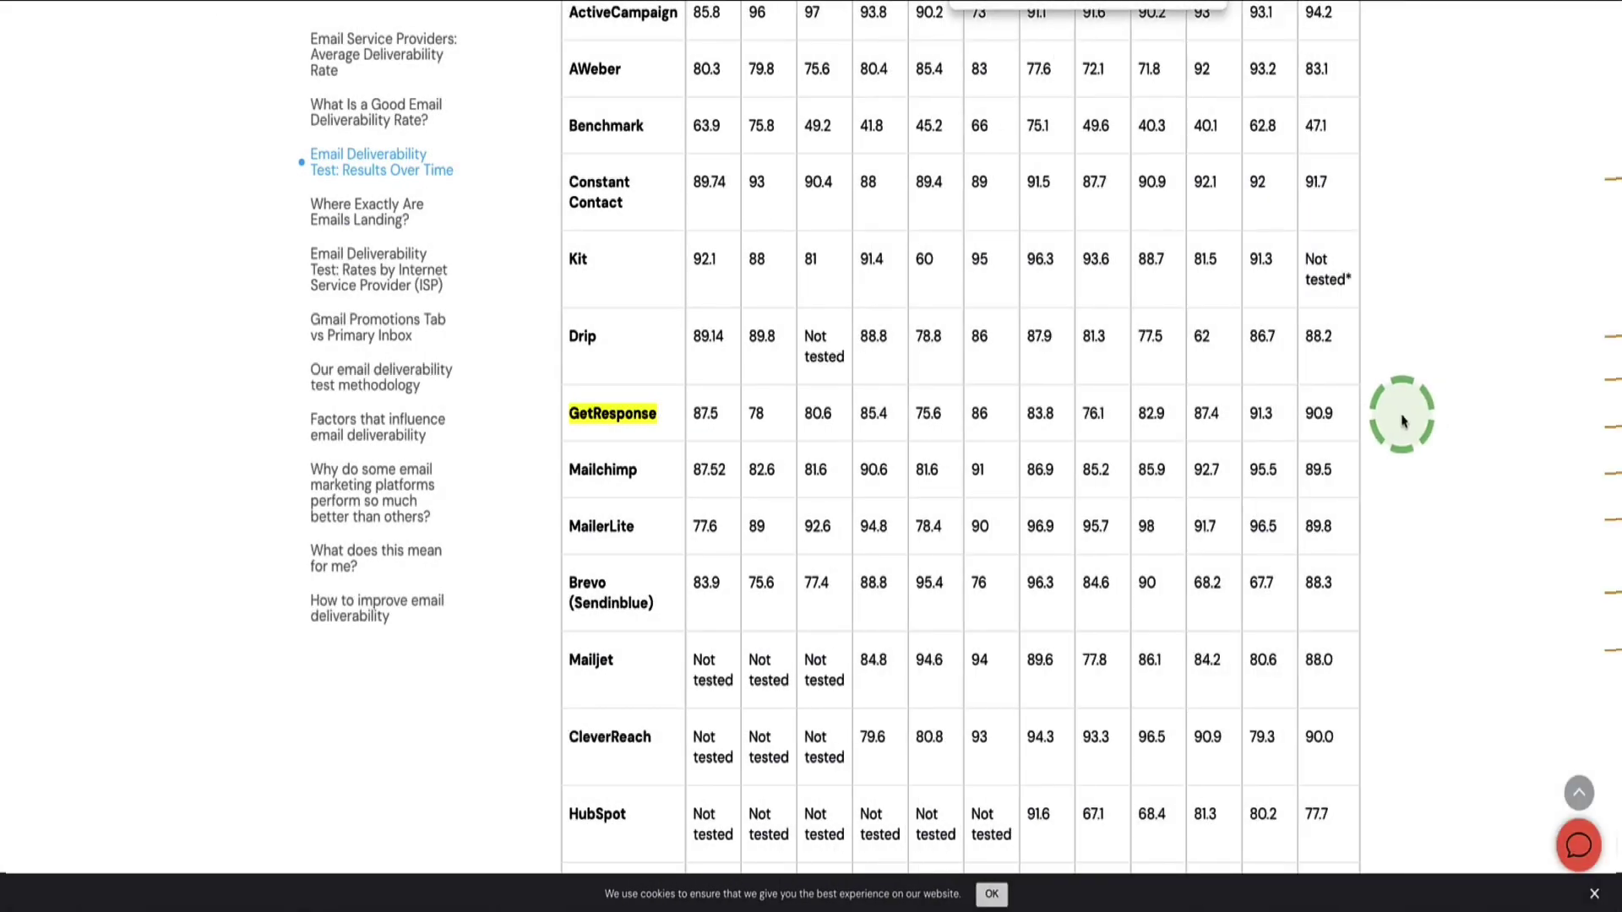
# Examine GetResponse's January 2024 results in the email deliverability test, both overall and by internet service provider, including Microsoft.
pyautogui.doubleClick(1319, 414)
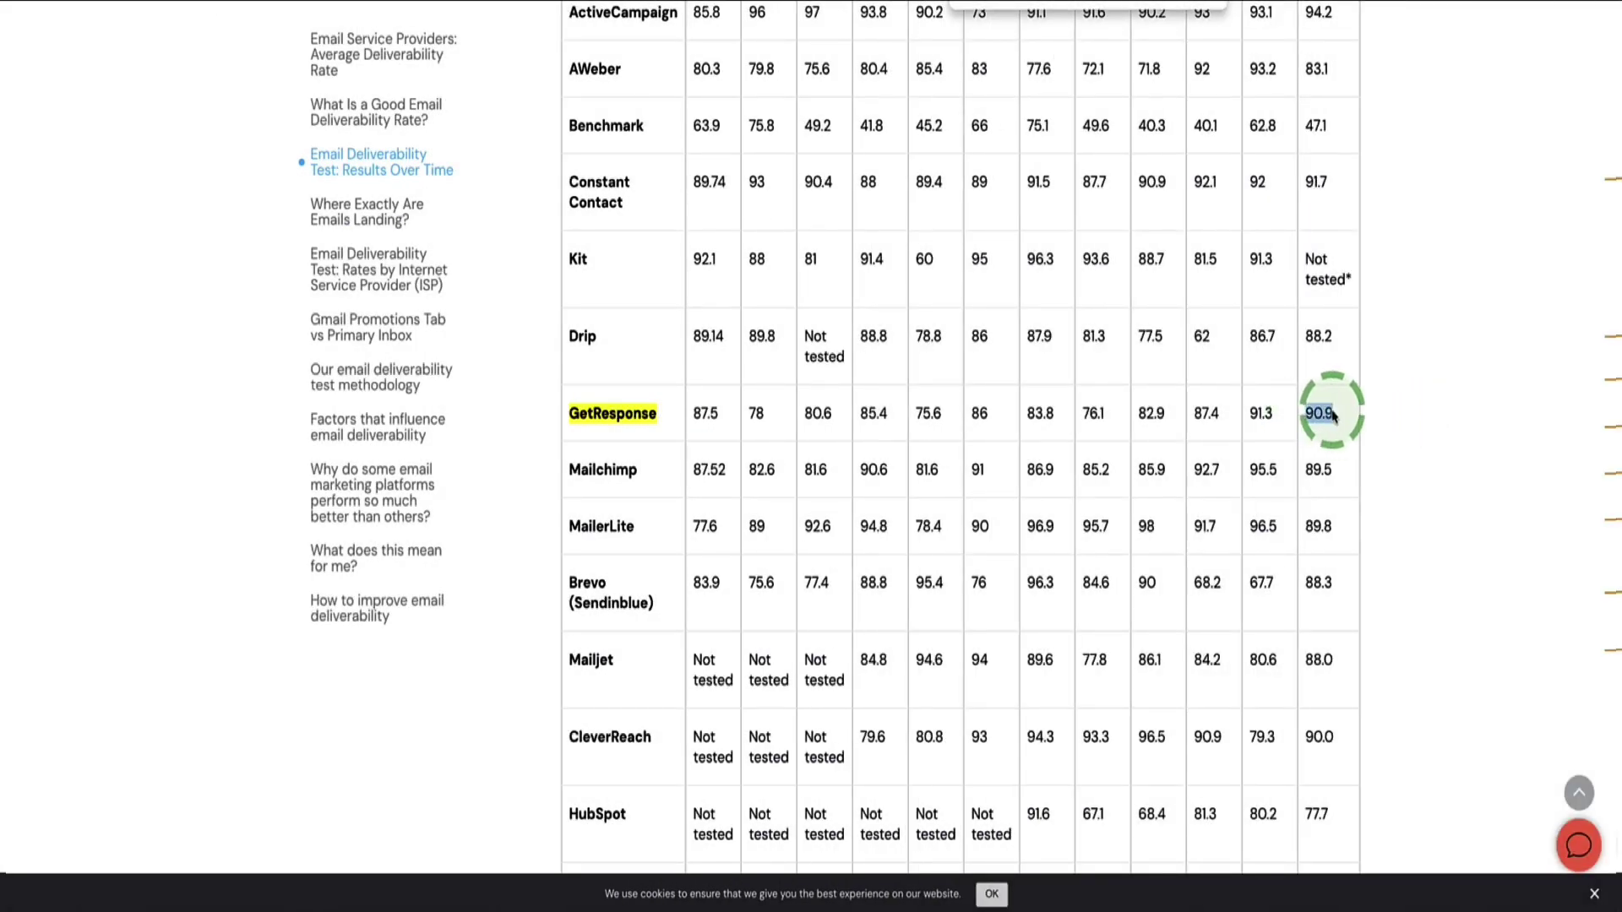
pyautogui.scroll(-15, 1336, 414)
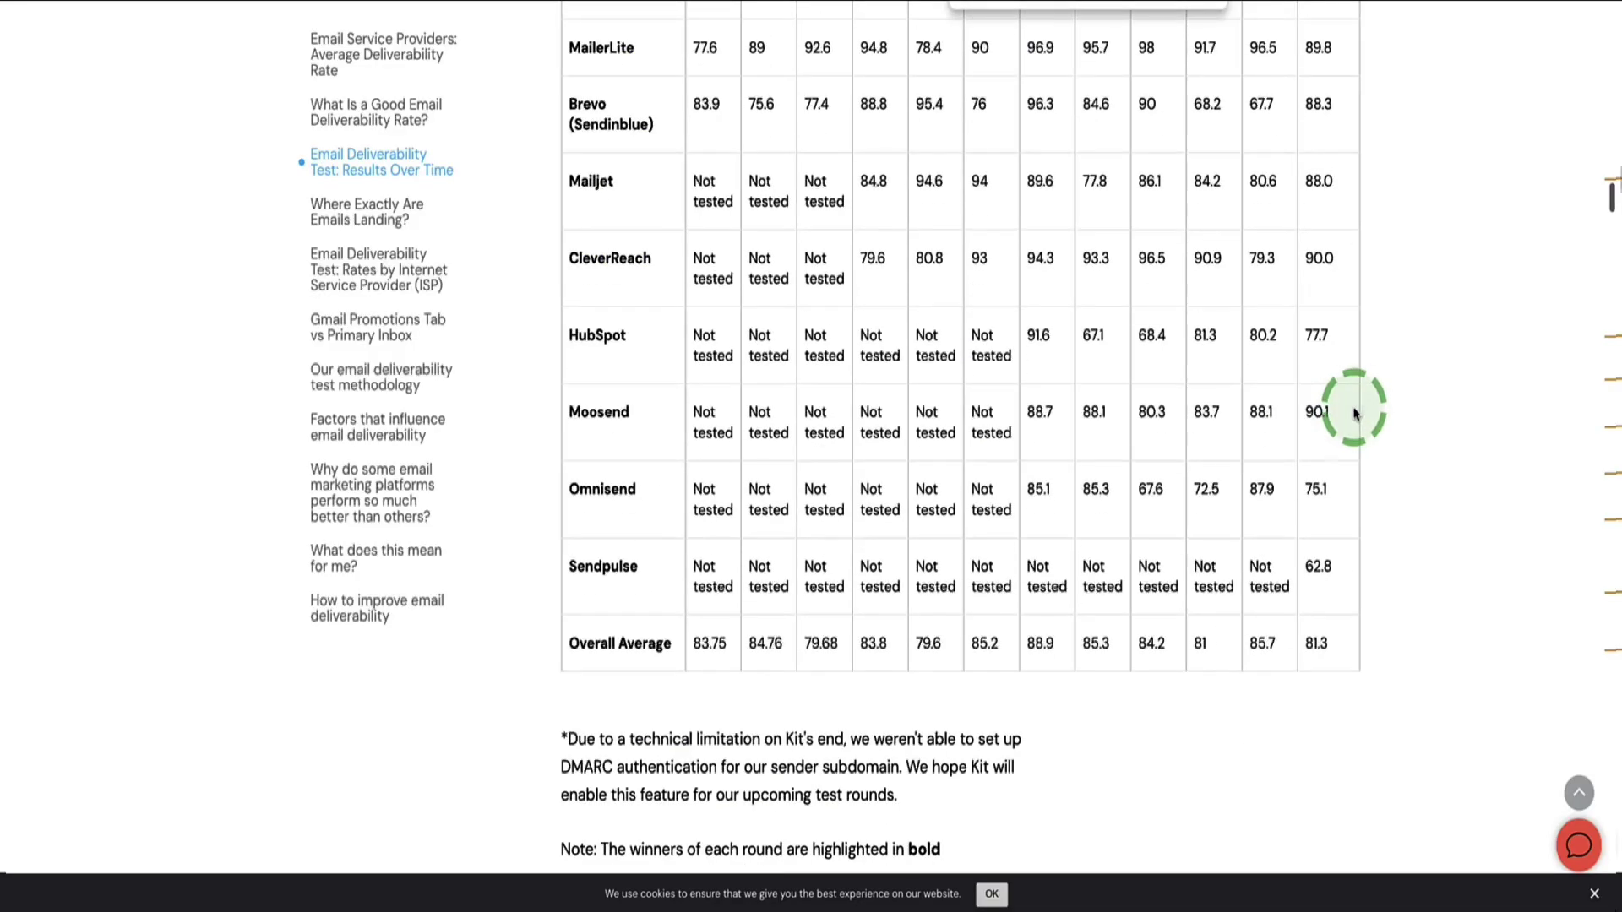
pyautogui.moveTo(1327, 661); pyautogui.dragTo(1305, 660)
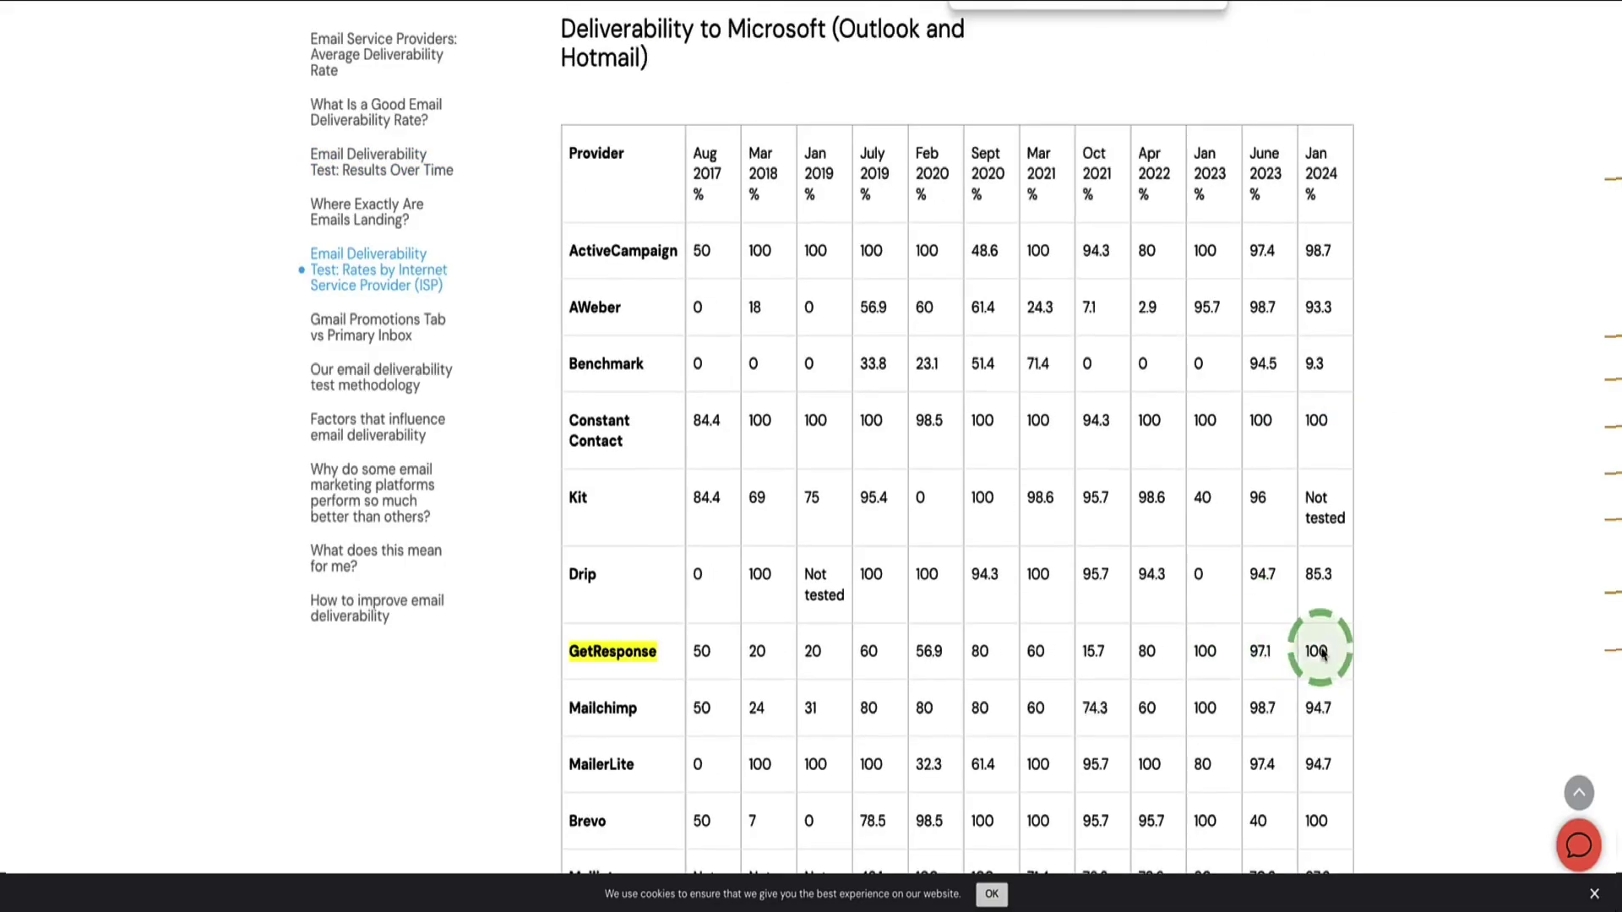
pyautogui.moveTo(1330, 652); pyautogui.dragTo(1300, 653)
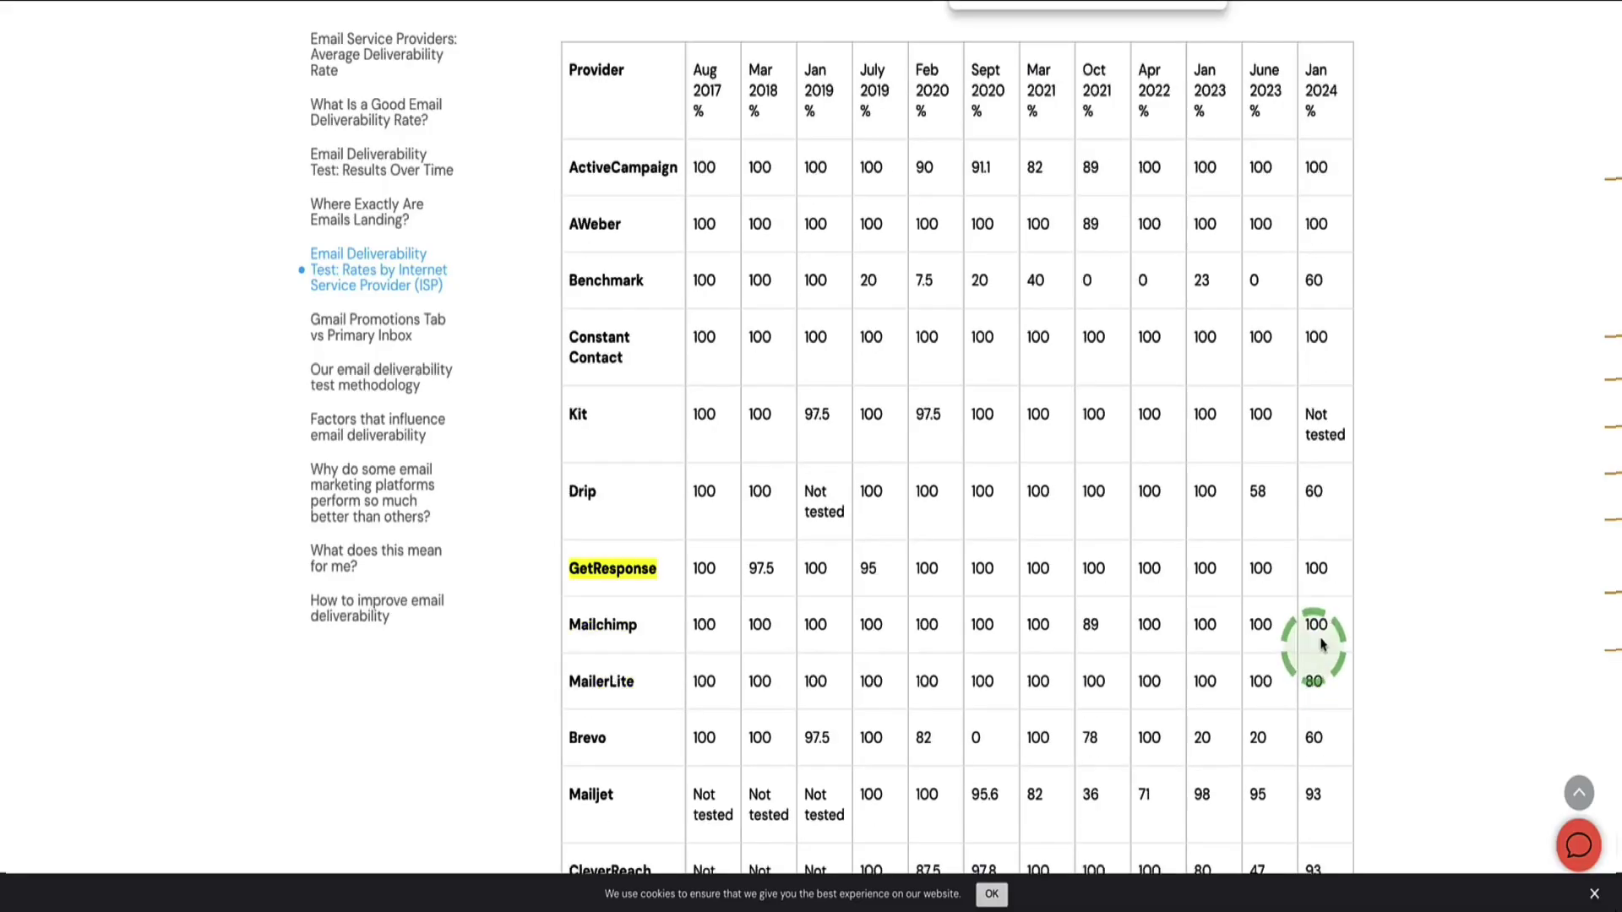
pyautogui.moveTo(1341, 568); pyautogui.dragTo(1304, 574)
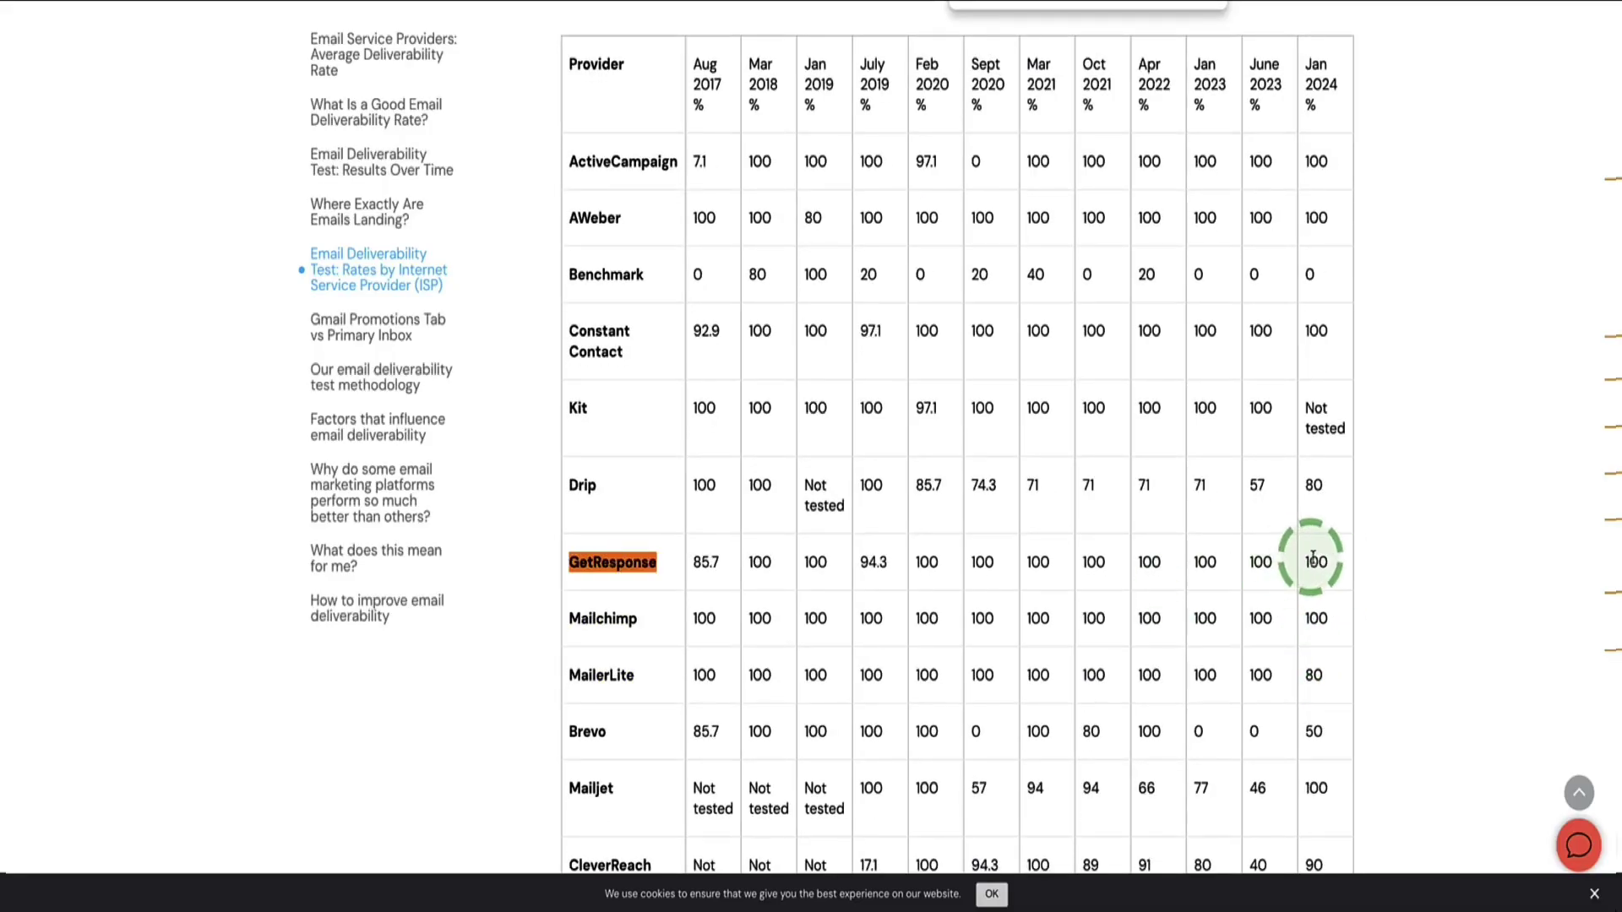
pyautogui.moveTo(1307, 568); pyautogui.dragTo(1333, 569)
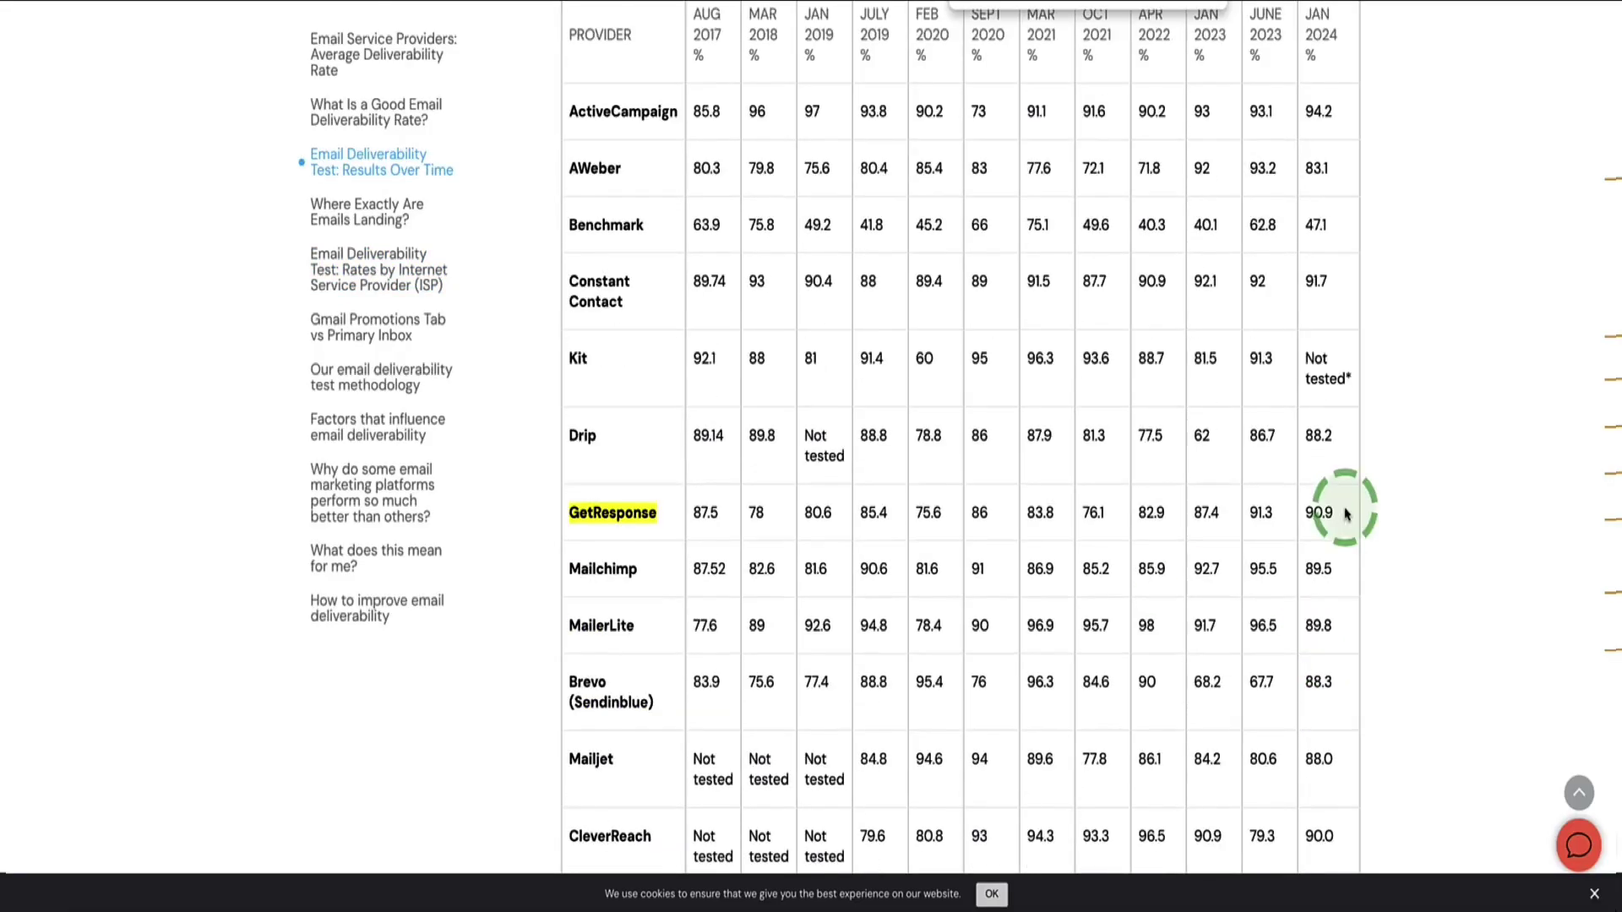
pyautogui.moveTo(1346, 512); pyautogui.dragTo(1292, 510)
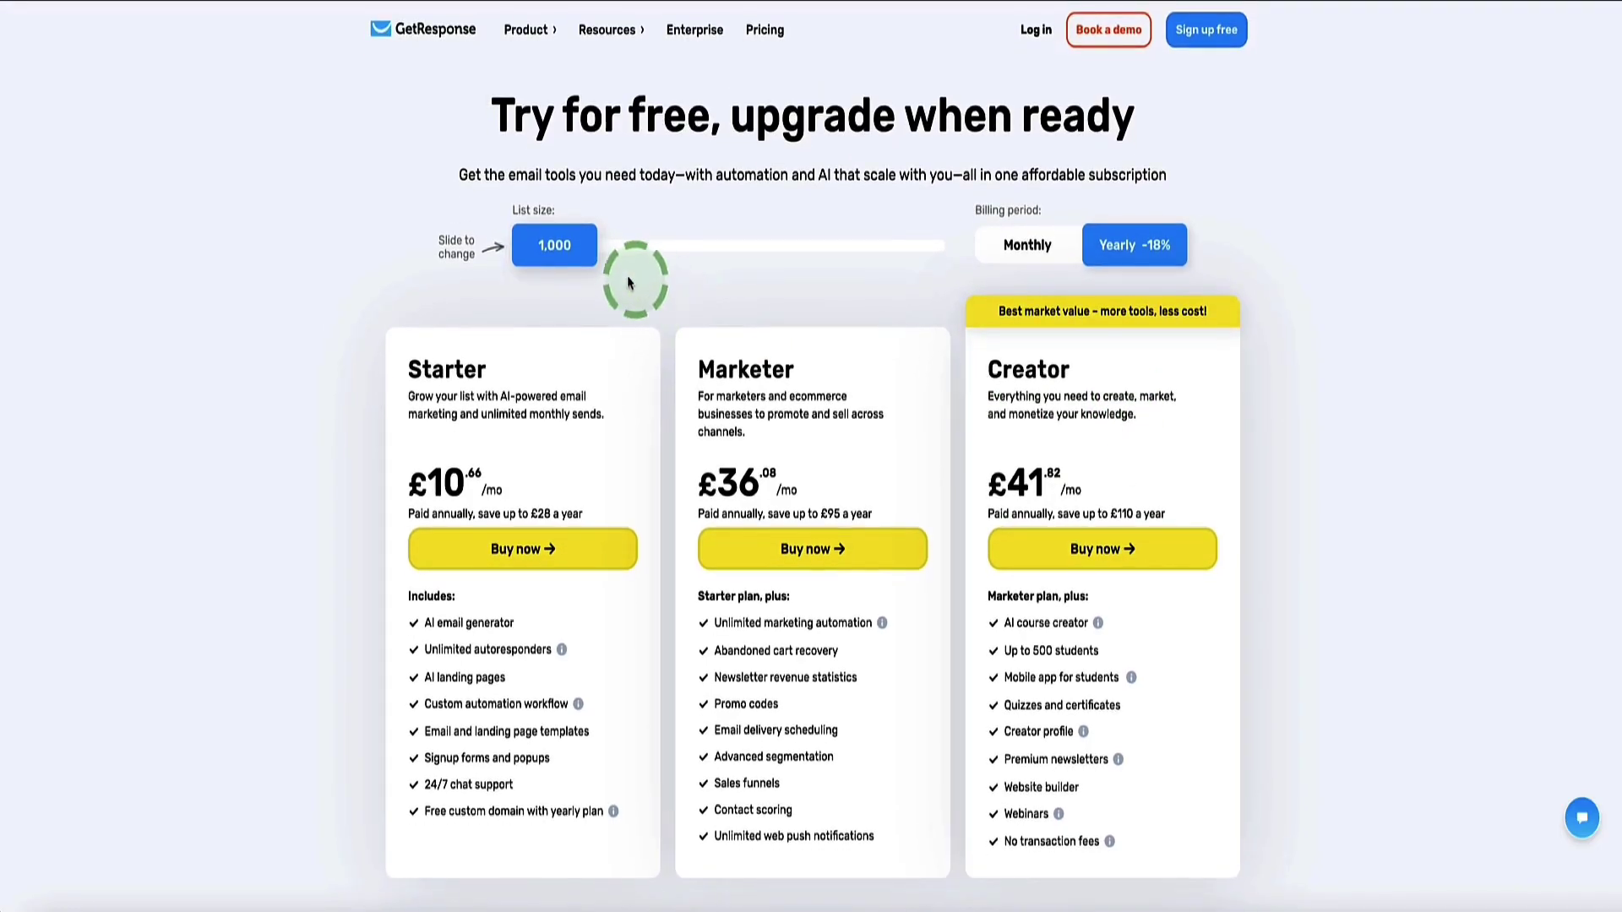
# Compare GetResponse plan prices for list sizes of 25,000, 2,500 and 1,000, and switch the billing period to Monthly.
pyautogui.moveTo(612, 258); pyautogui.dragTo(778, 274)
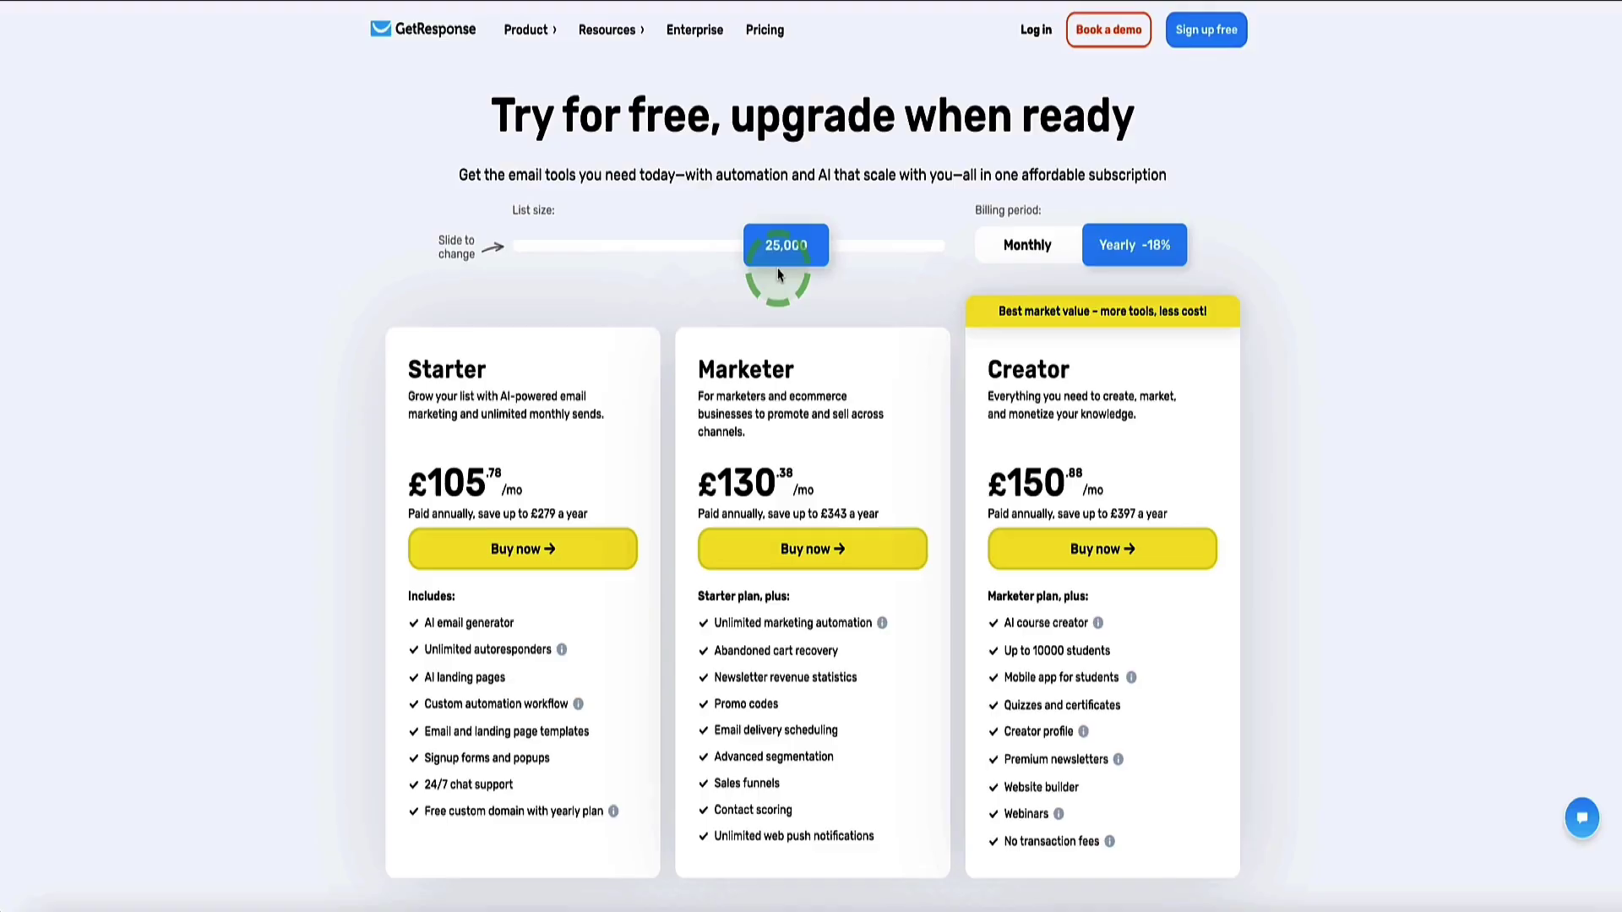
pyautogui.moveTo(769, 272); pyautogui.dragTo(524, 273)
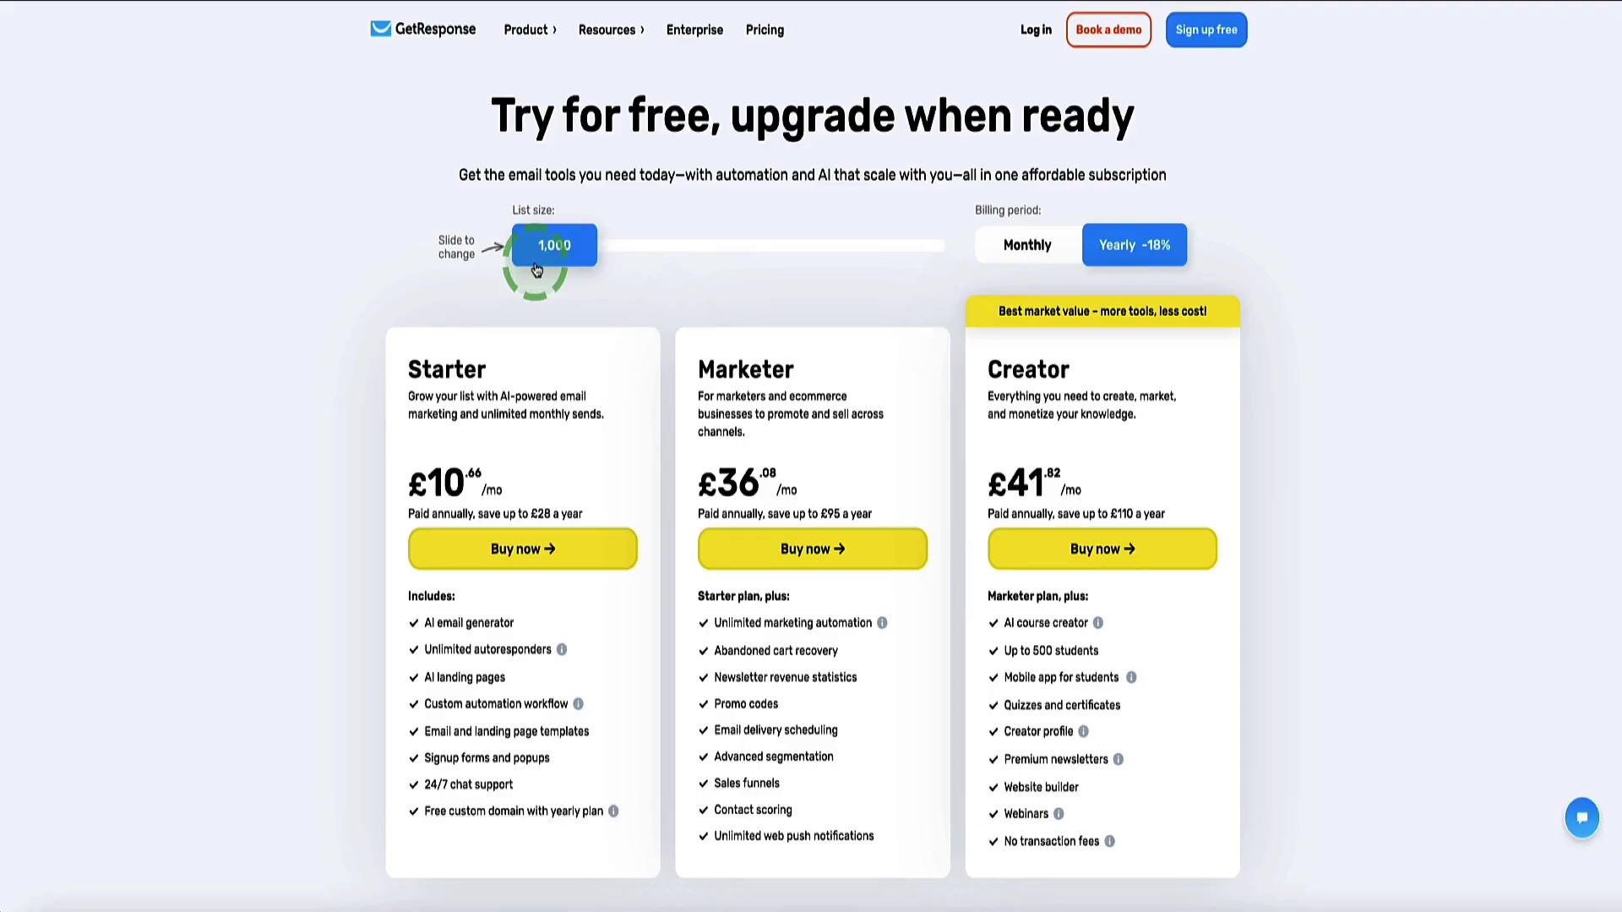
pyautogui.moveTo(537, 270); pyautogui.dragTo(599, 278)
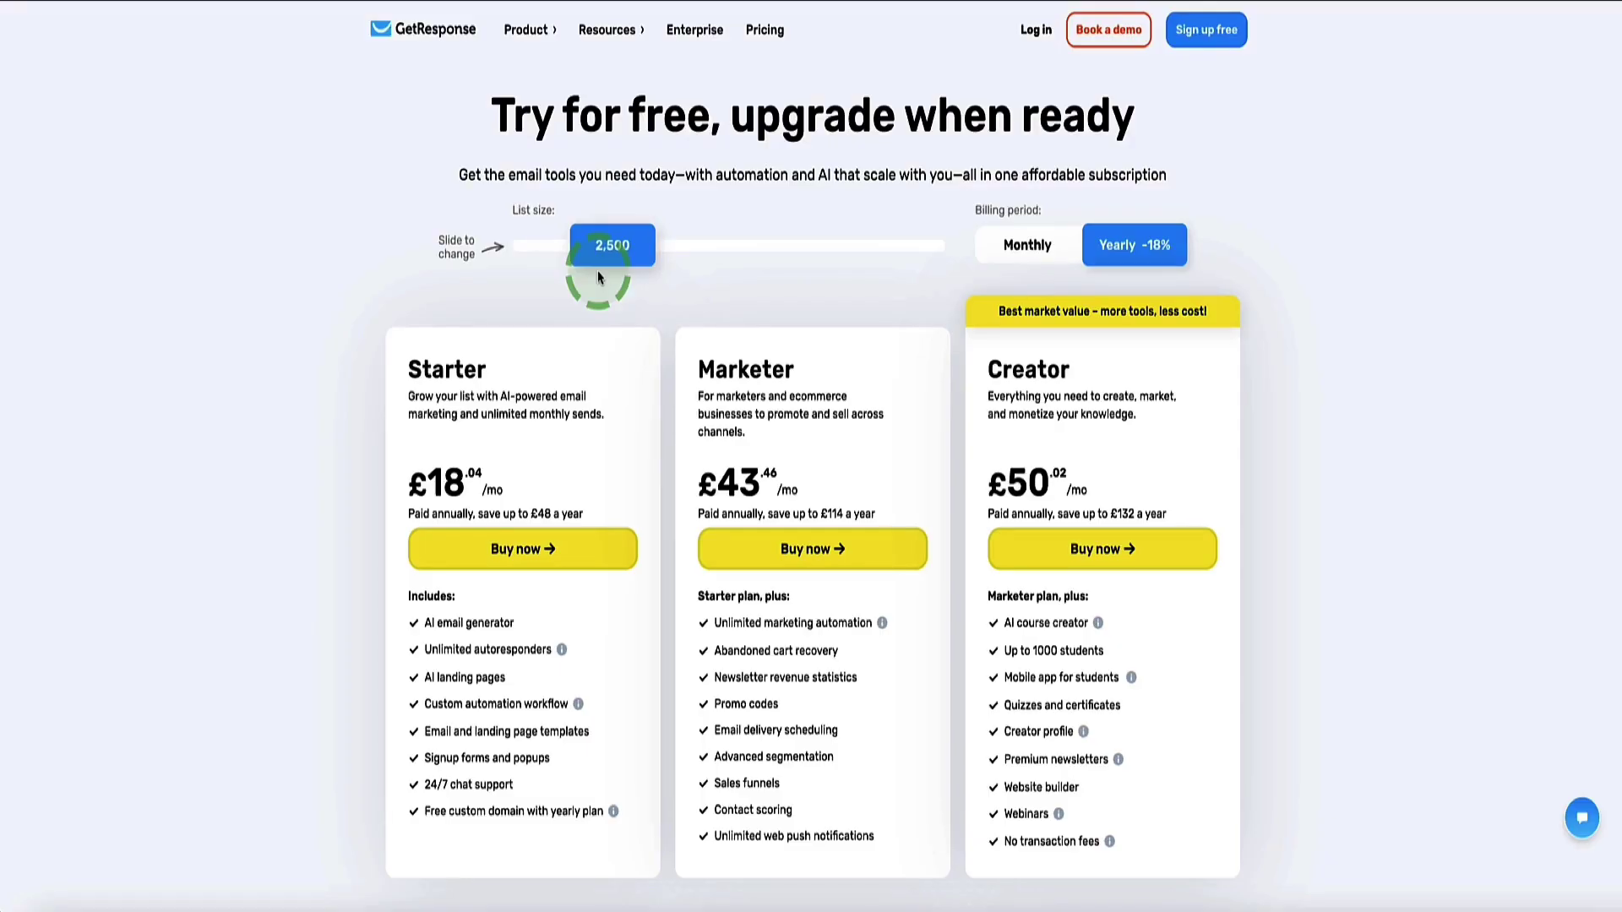
pyautogui.moveTo(598, 277); pyautogui.dragTo(414, 296)
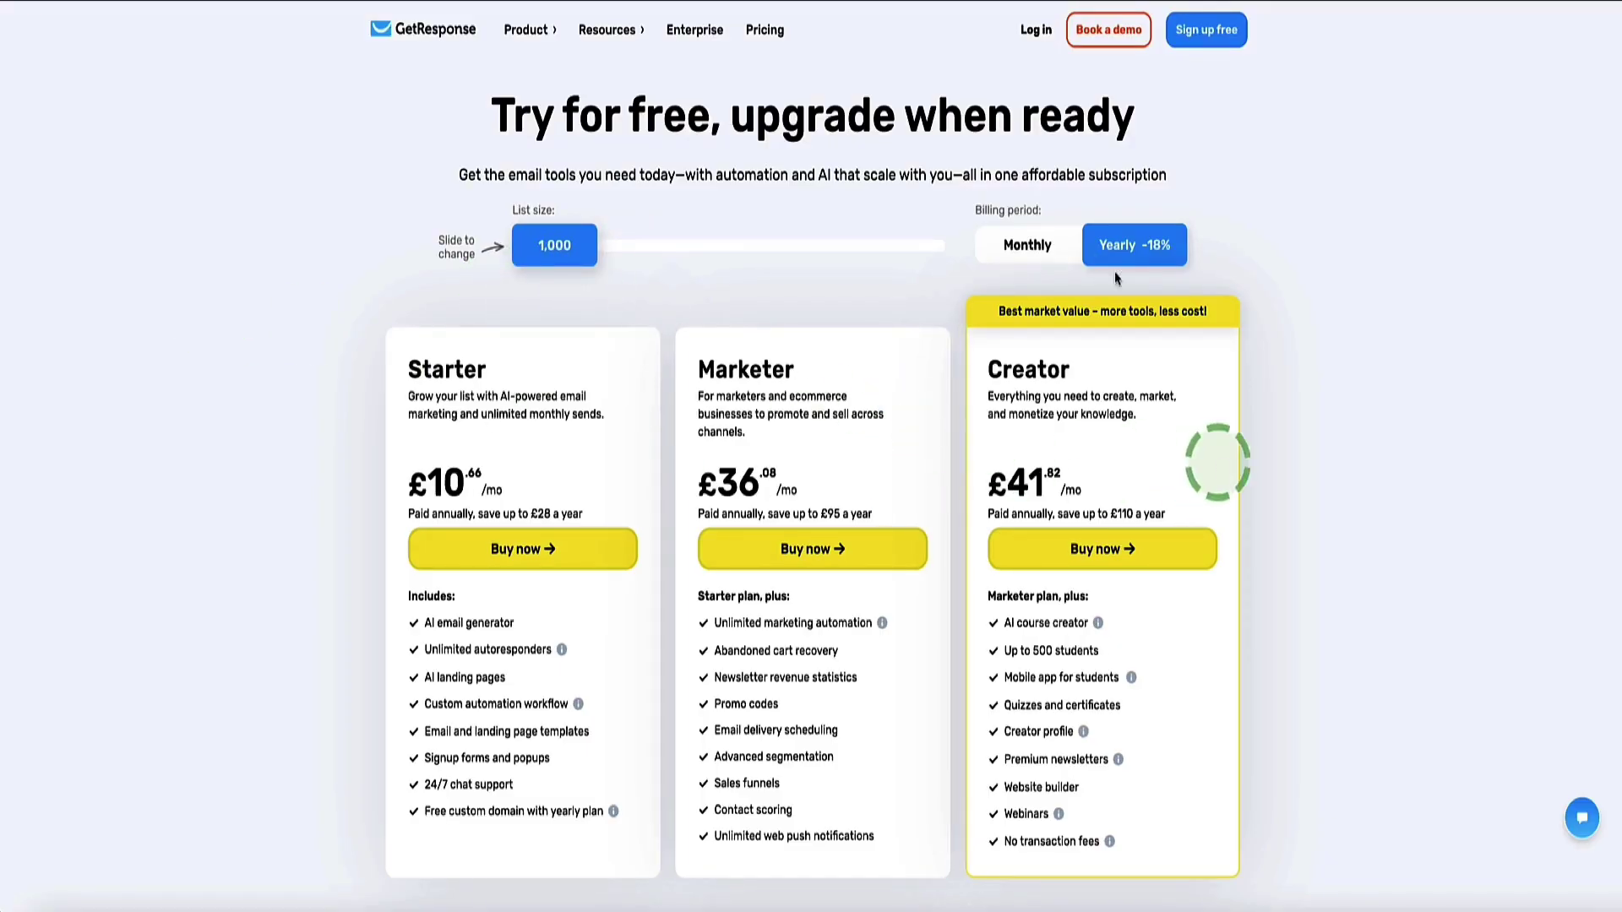
pyautogui.click(1159, 250)
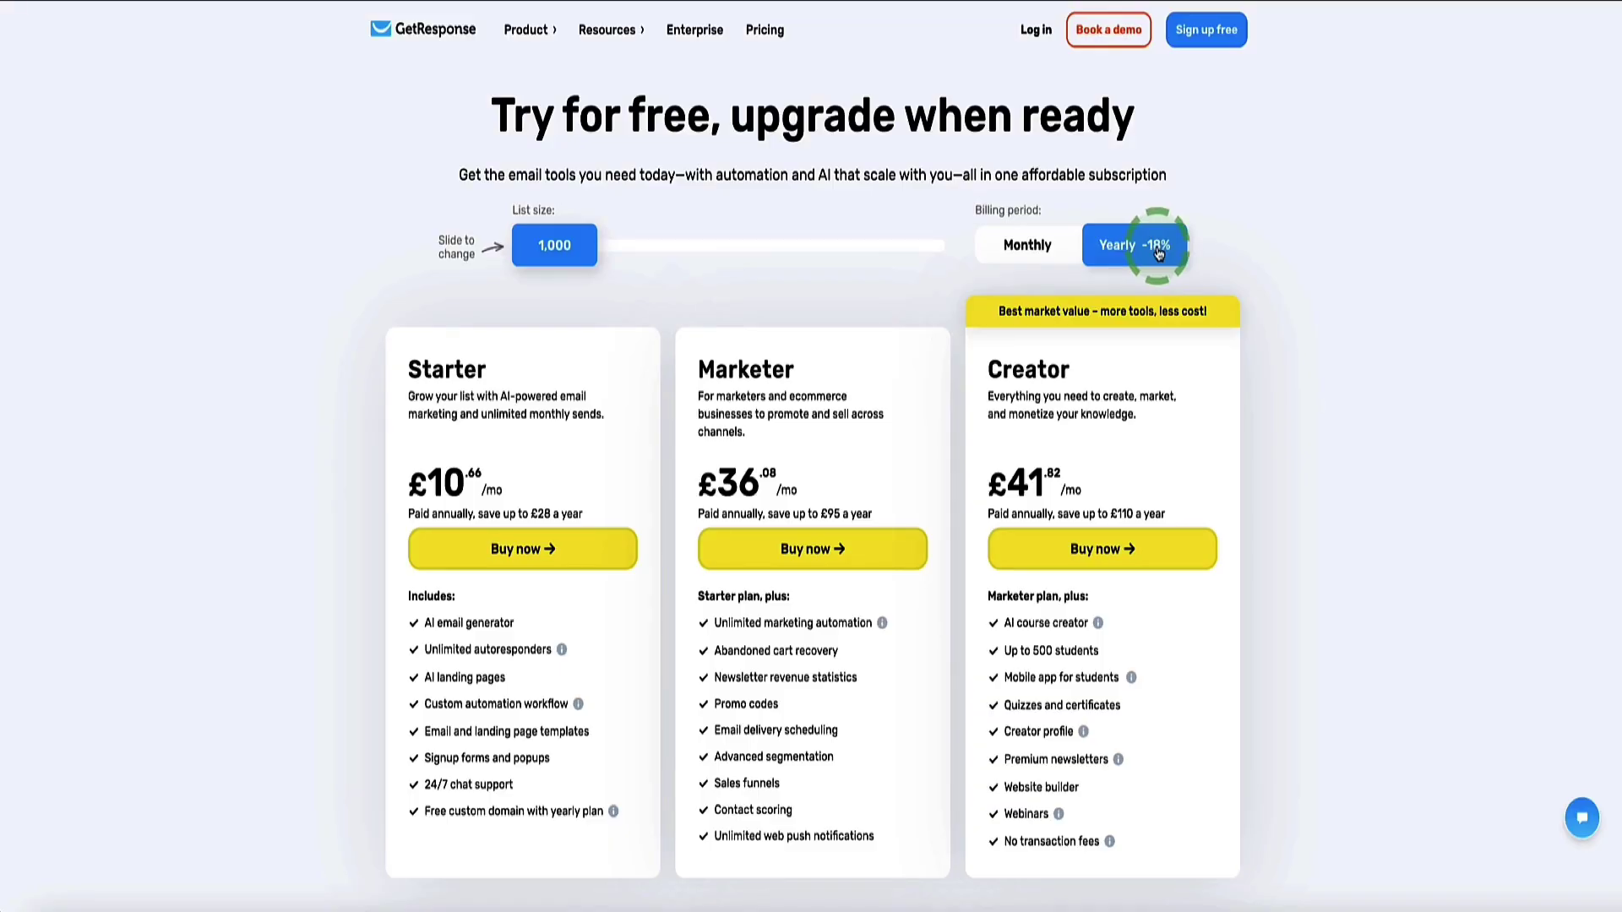
pyautogui.click(1024, 254)
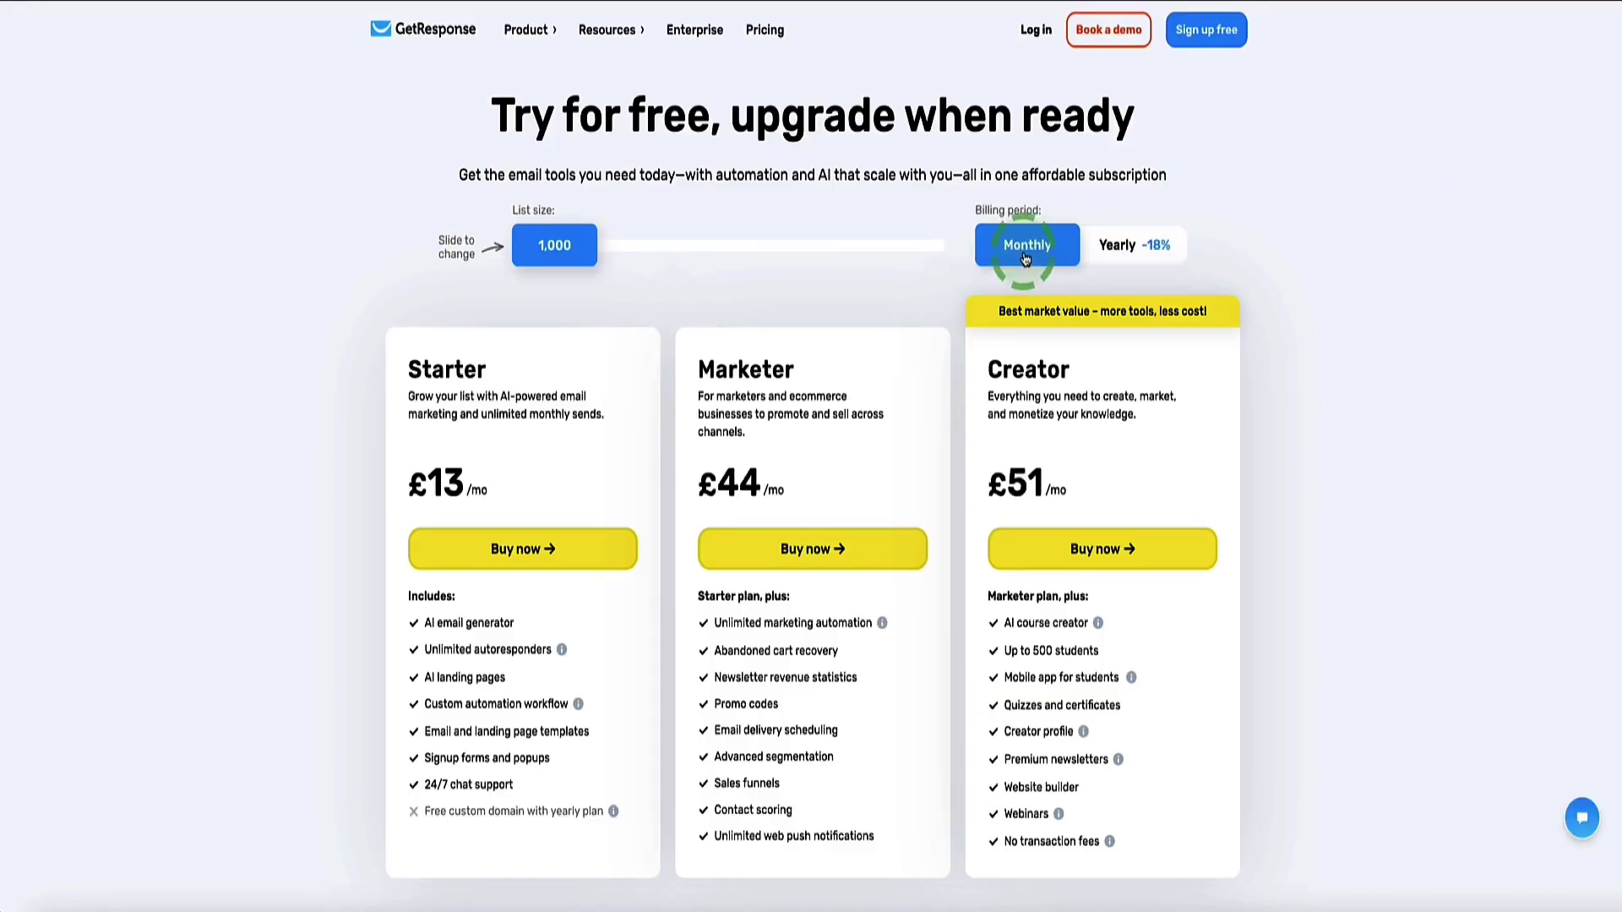